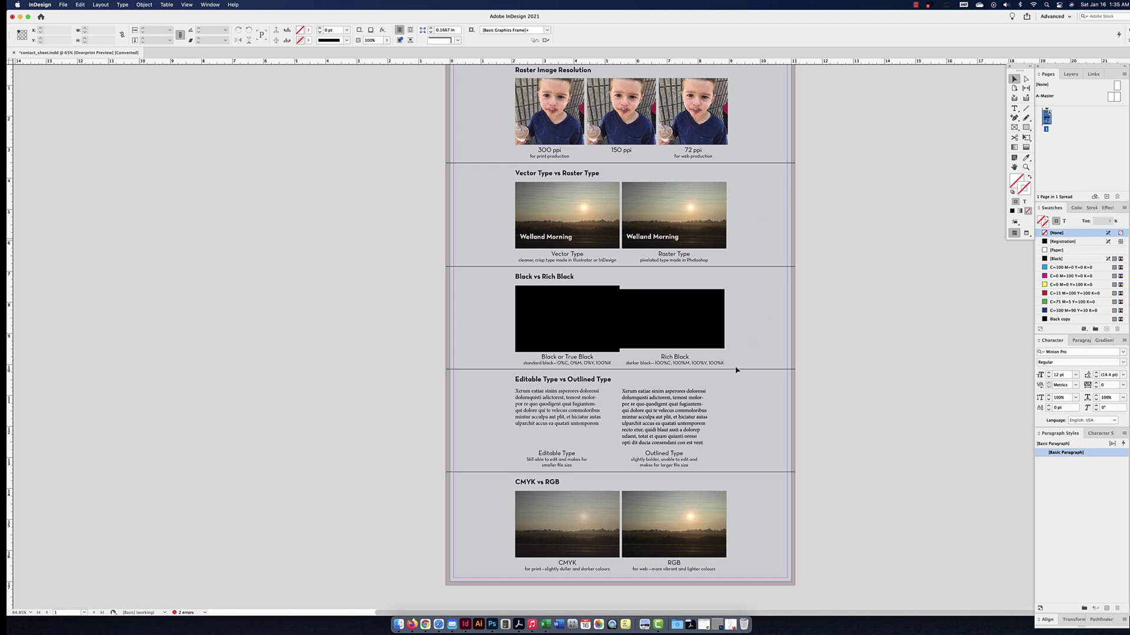
- Nudge the contact_sheet page view slightly
drag(757, 356, 752, 365)
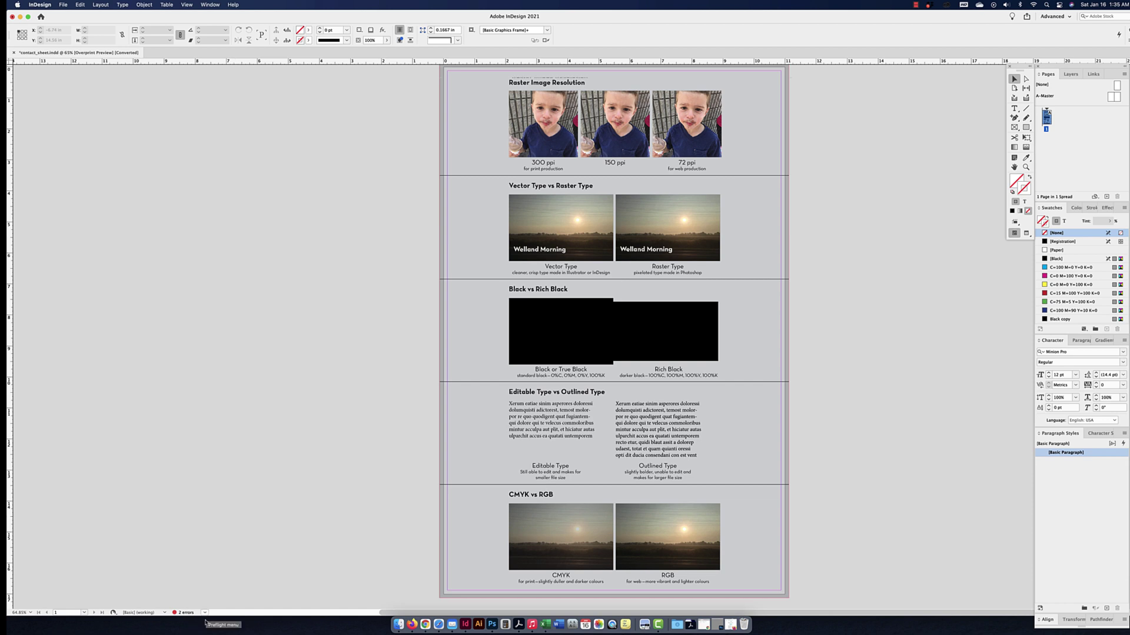
- Check the Preflight menu and Window > Output, then open the Preflight panel from '2 errors'
click(205, 614)
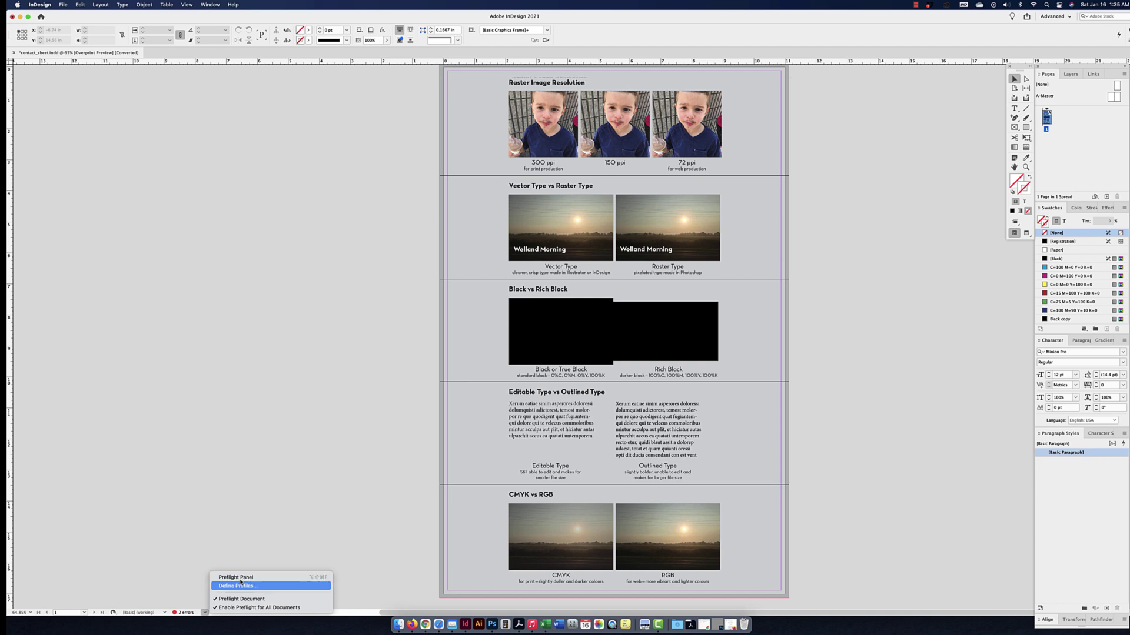
click(254, 498)
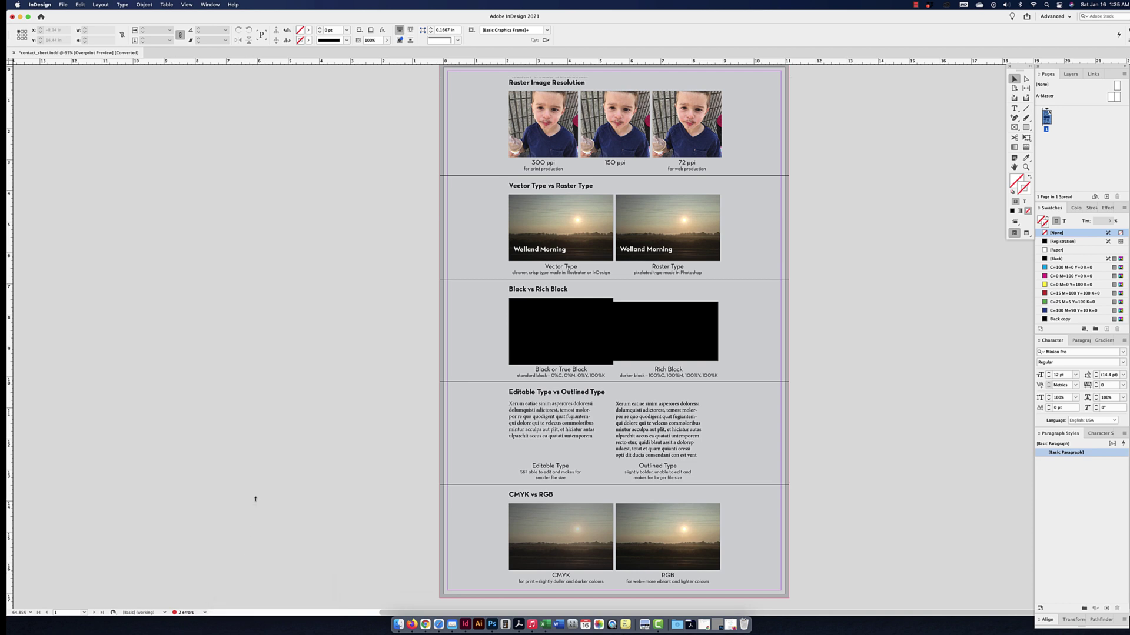
click(210, 5)
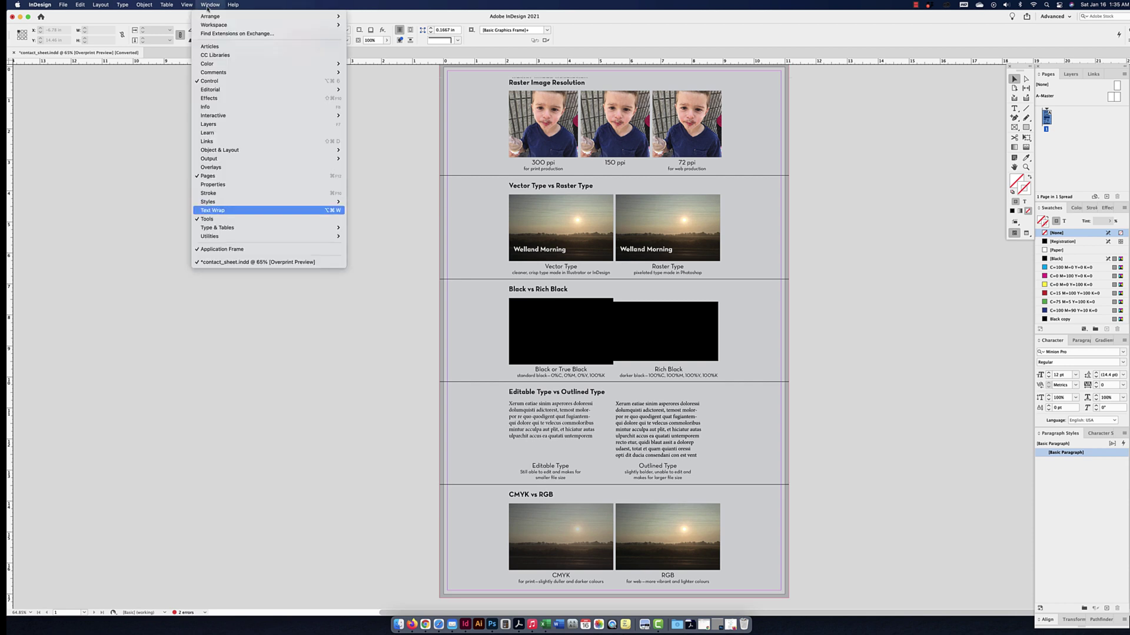
mouse_move(318, 159)
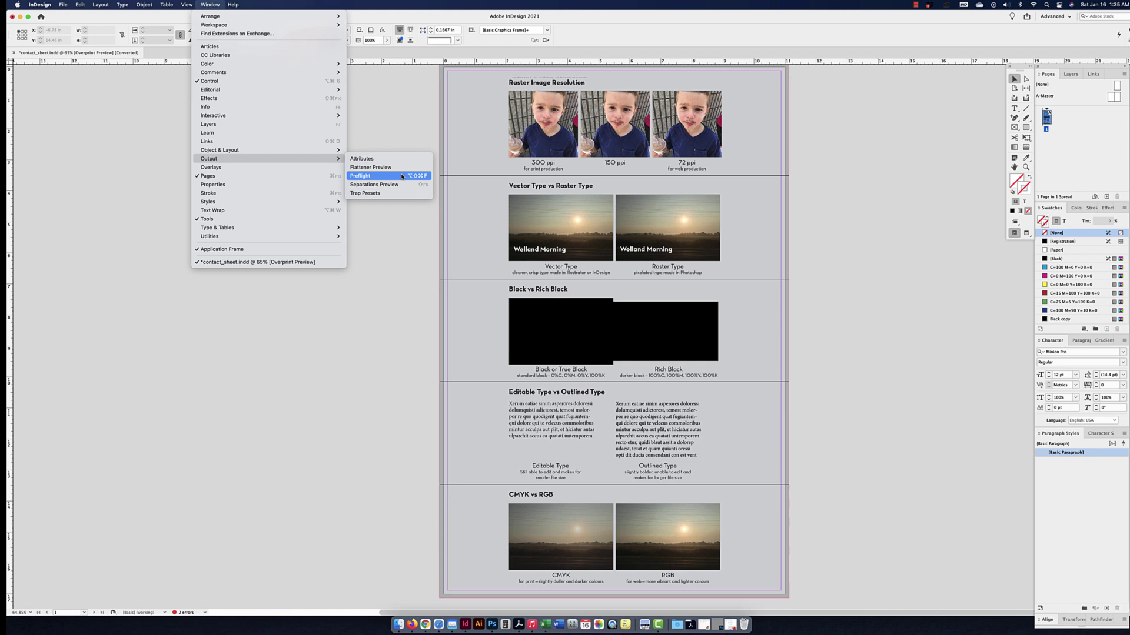
click(404, 177)
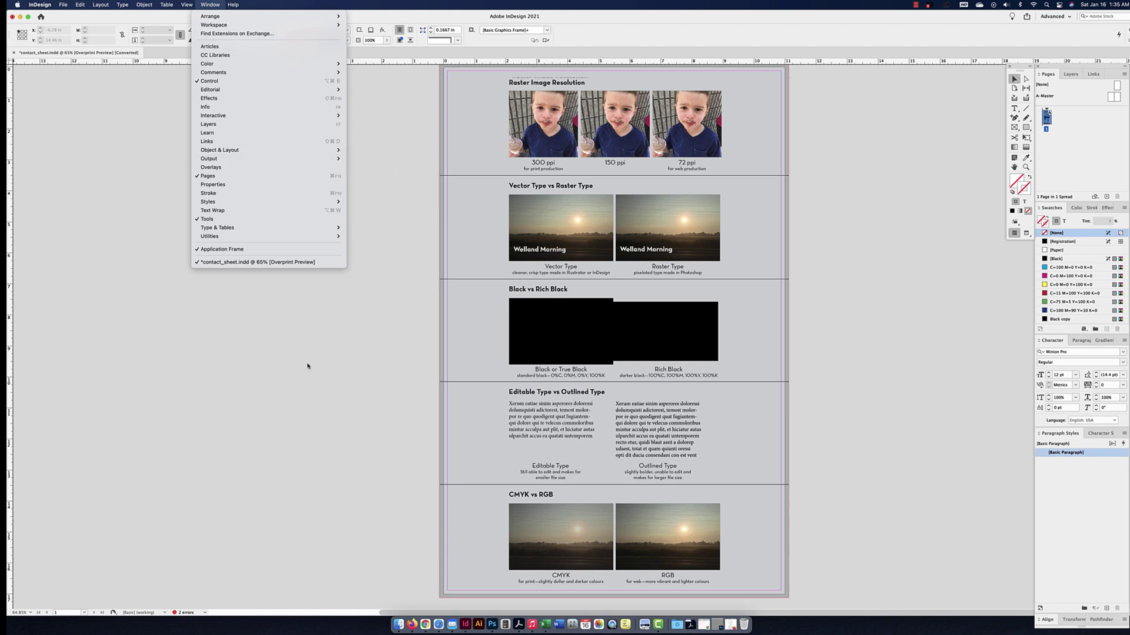
click(182, 612)
- Dock the Preflight panel left of the page and keep the [Basic] (working) profile
double_click(183, 612)
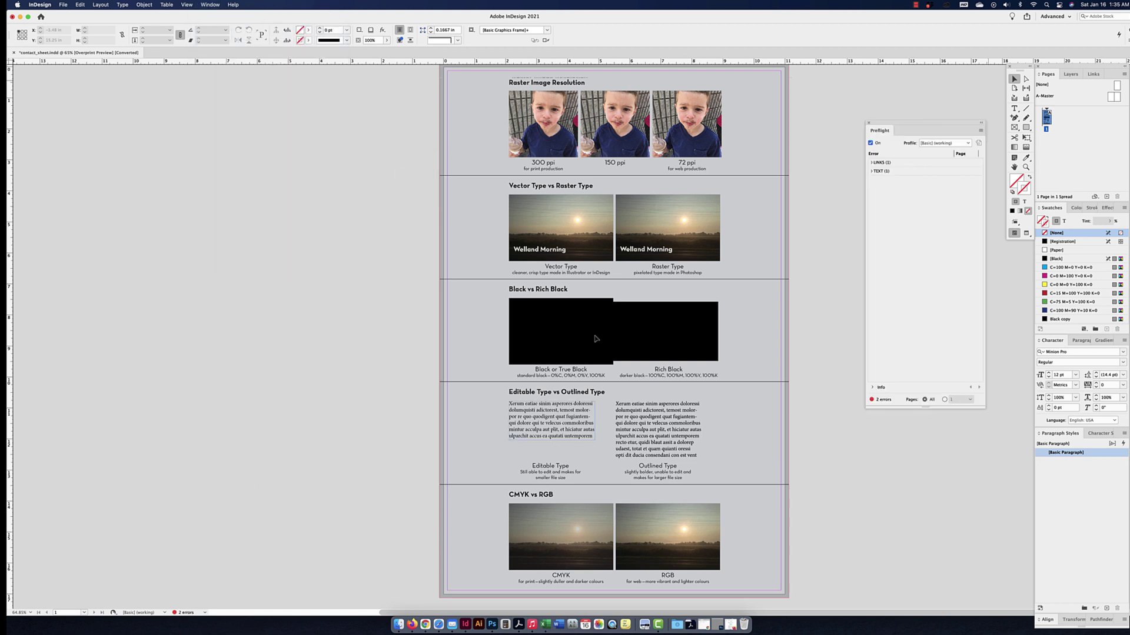
drag(914, 124, 299, 125)
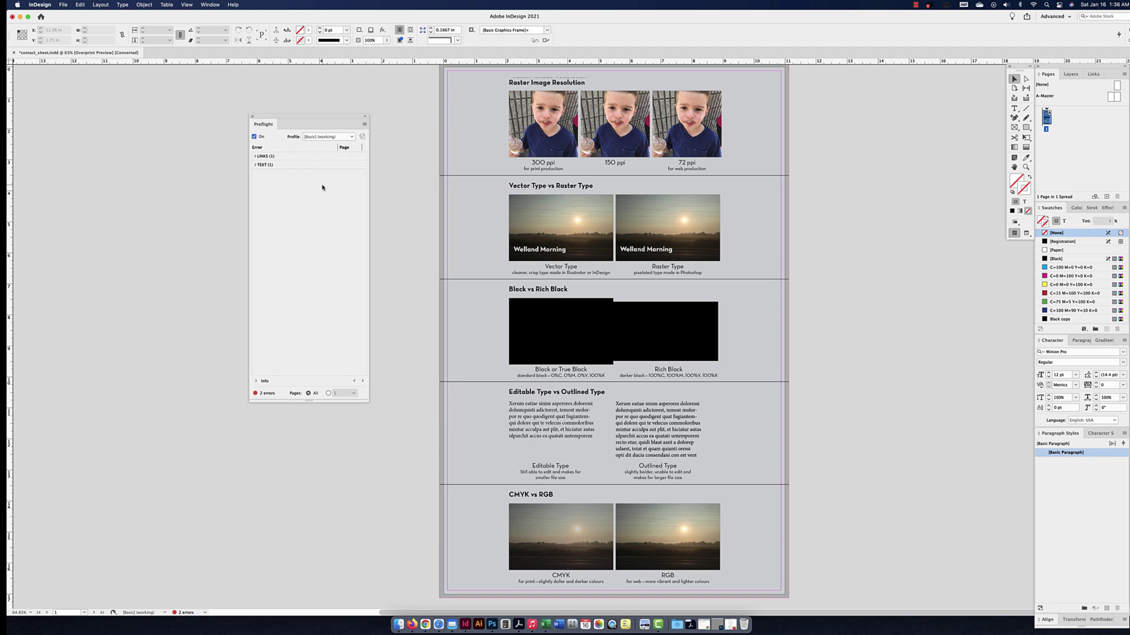
click(344, 137)
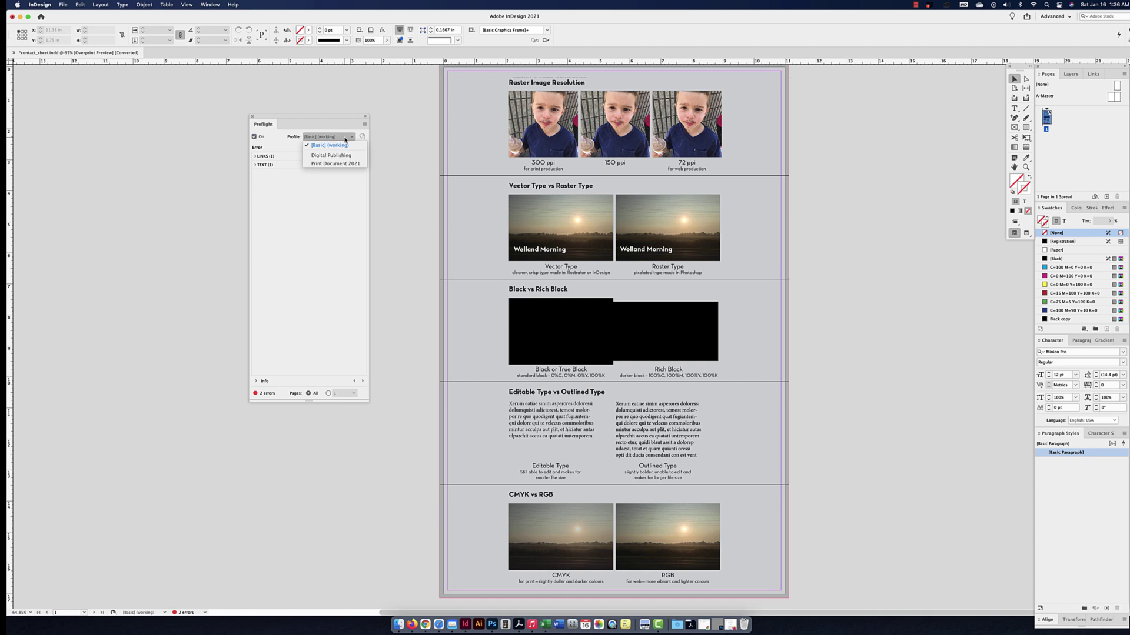
click(345, 139)
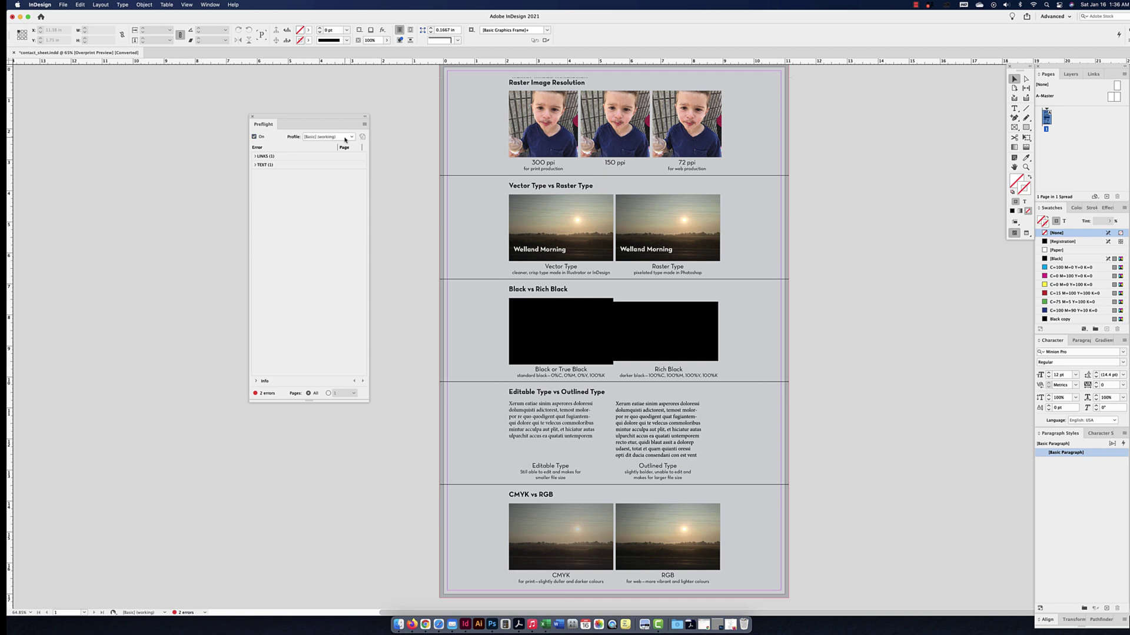
- Expand LINKS > Missing link to reveal the missing 72ppi.tif image
click(254, 156)
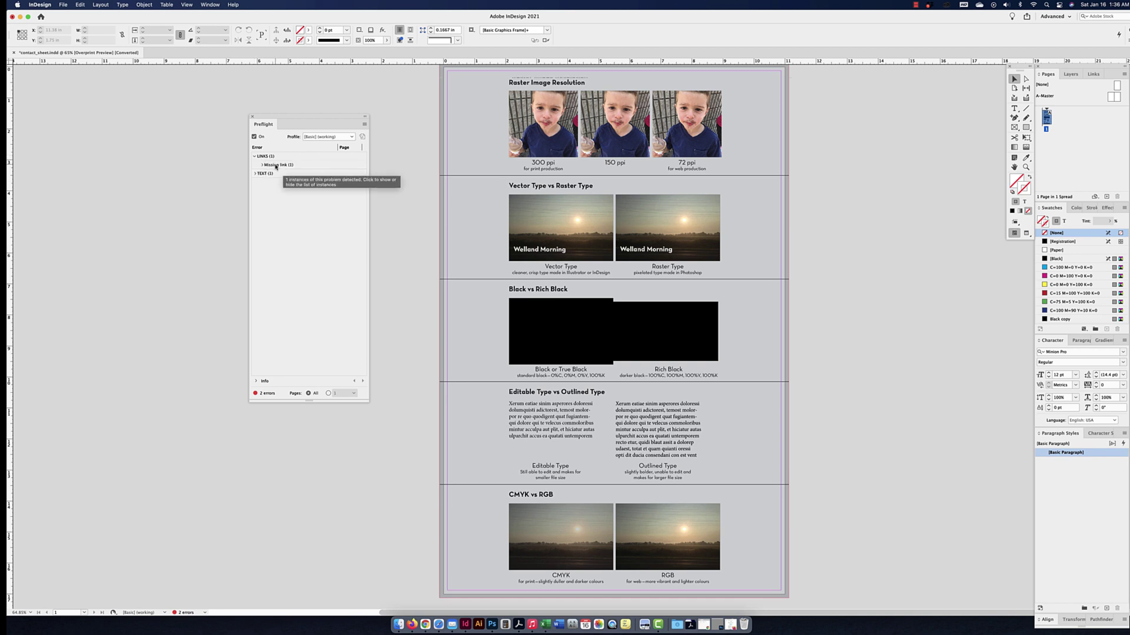
click(276, 165)
click(262, 165)
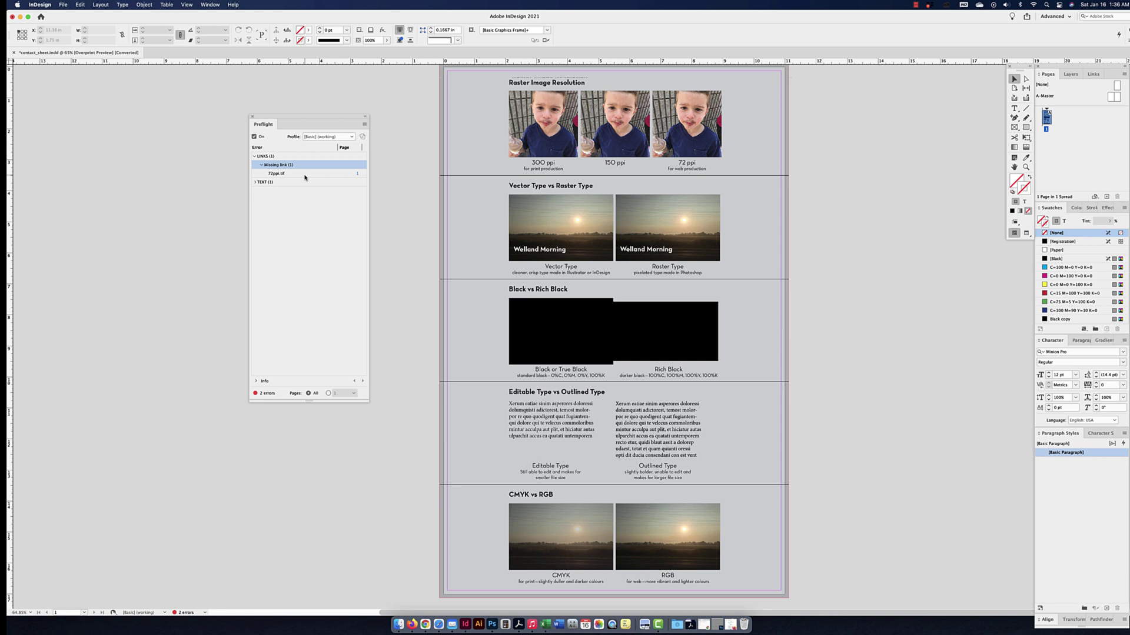
- Jump to the missing 72ppi.tif image on page 1 and show its Links panel entry
click(304, 175)
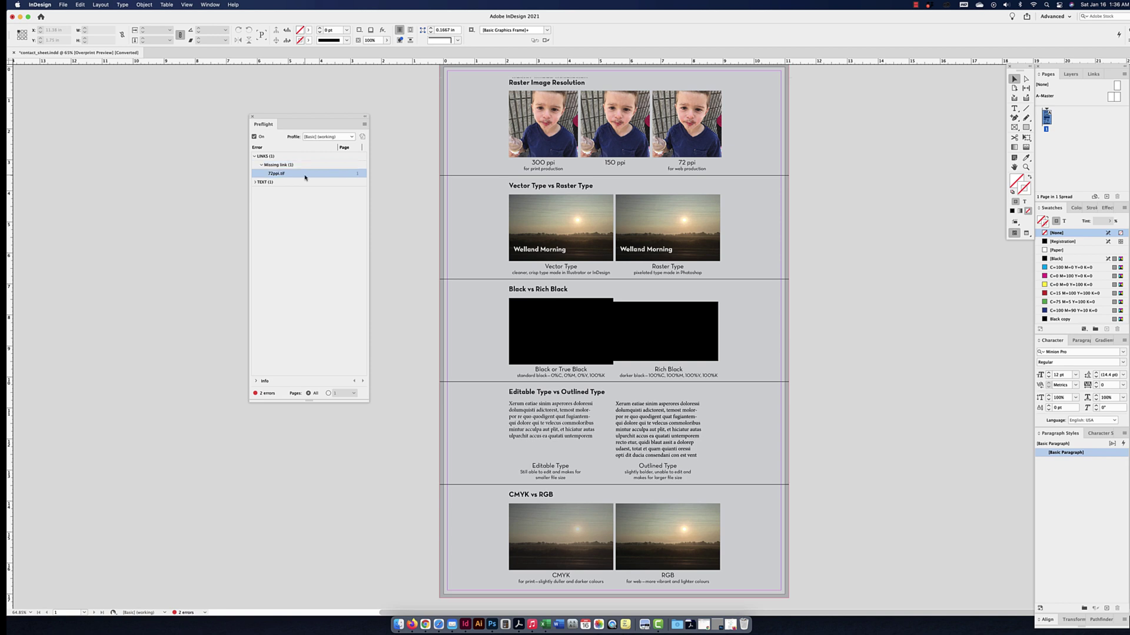
click(357, 177)
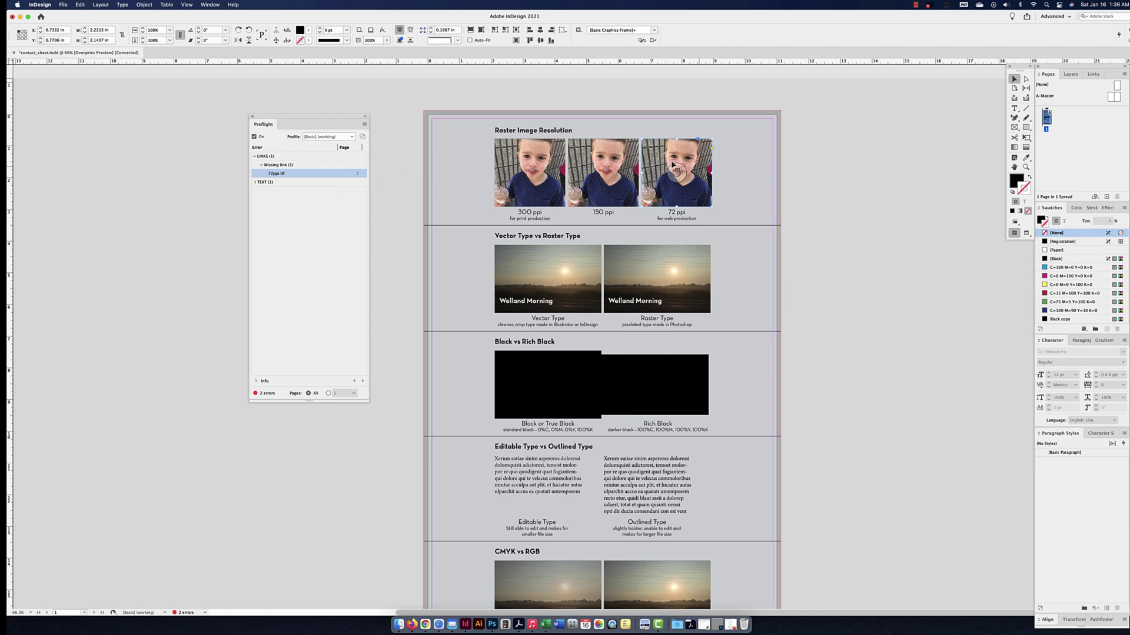
click(1094, 75)
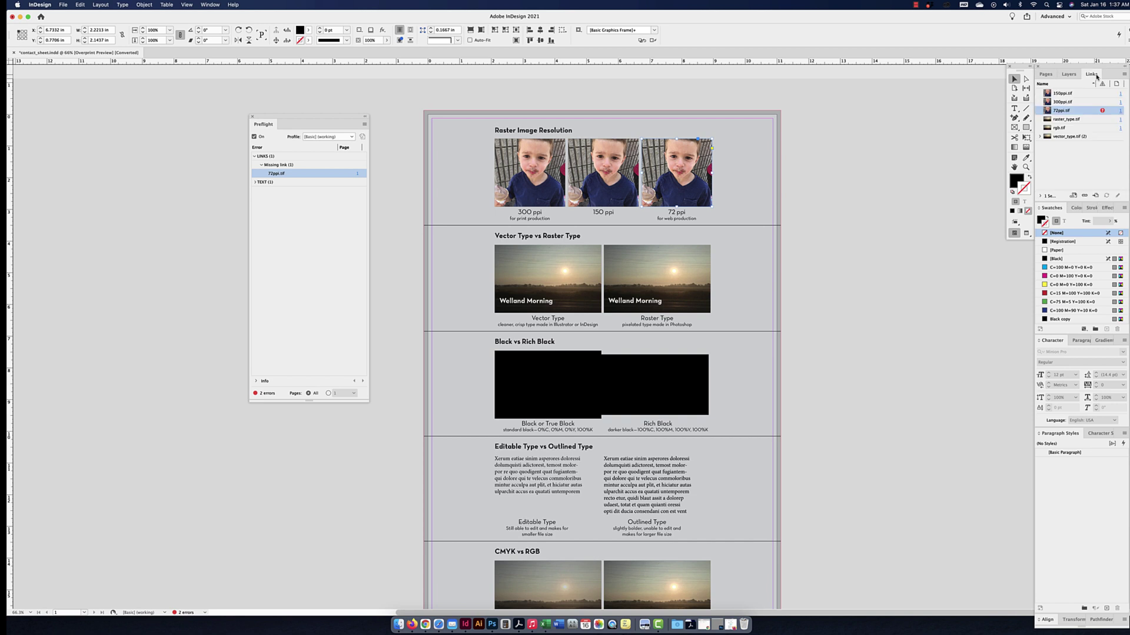
click(1040, 196)
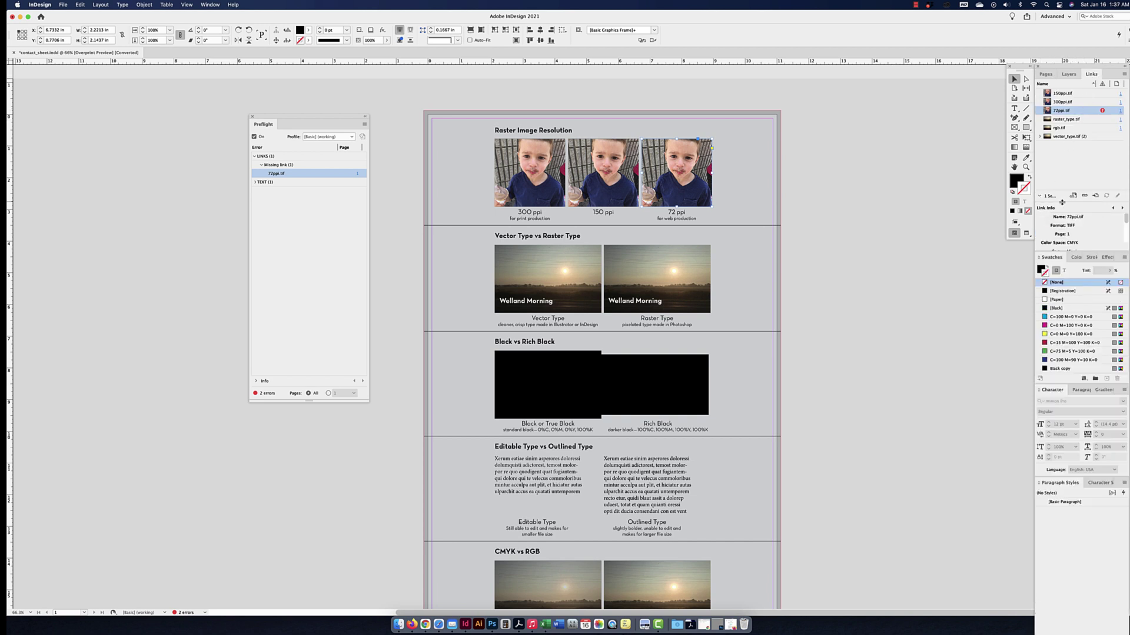
- Collapse the Swatches, Character and Paragraph Styles panels to enlarge 72ppi.tif's Link Info
drag(1062, 204, 1065, 173)
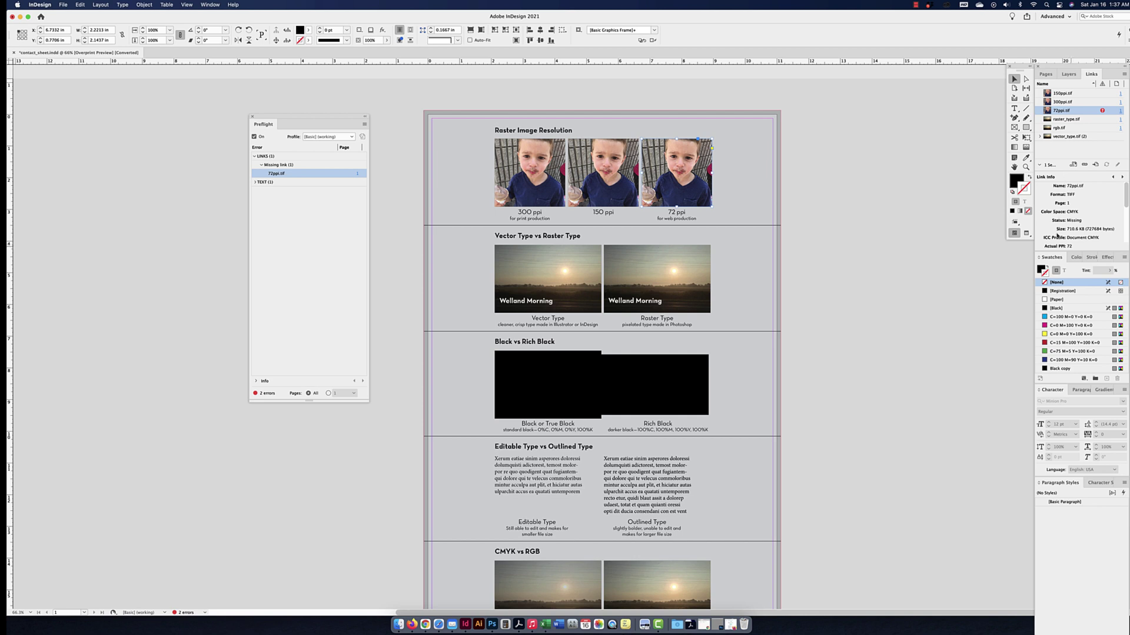
double_click(1054, 257)
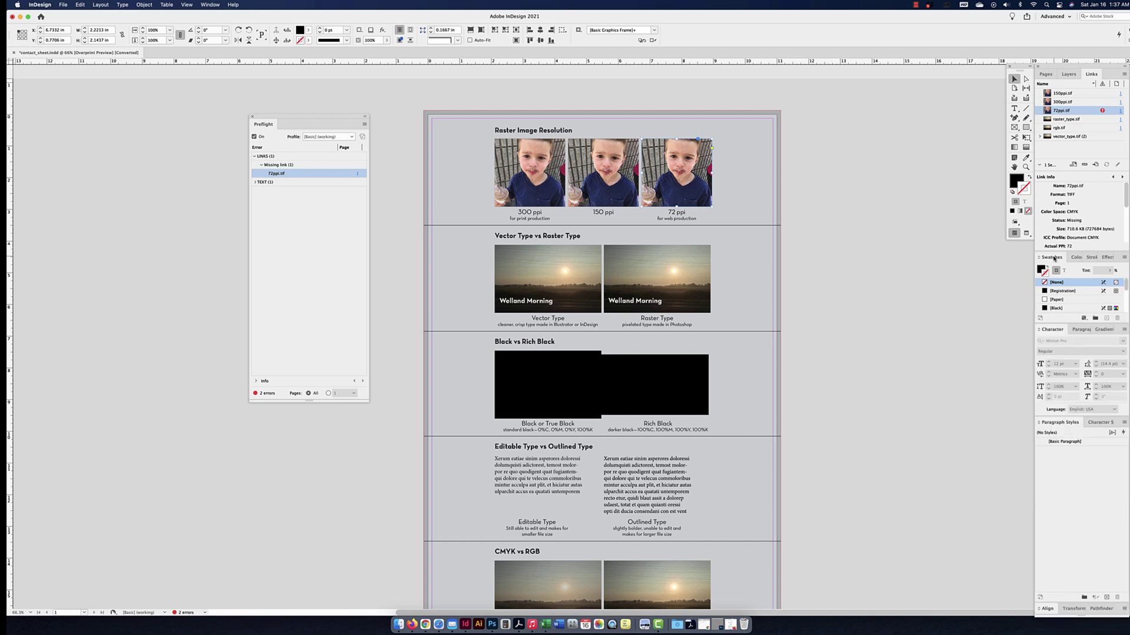
double_click(1053, 331)
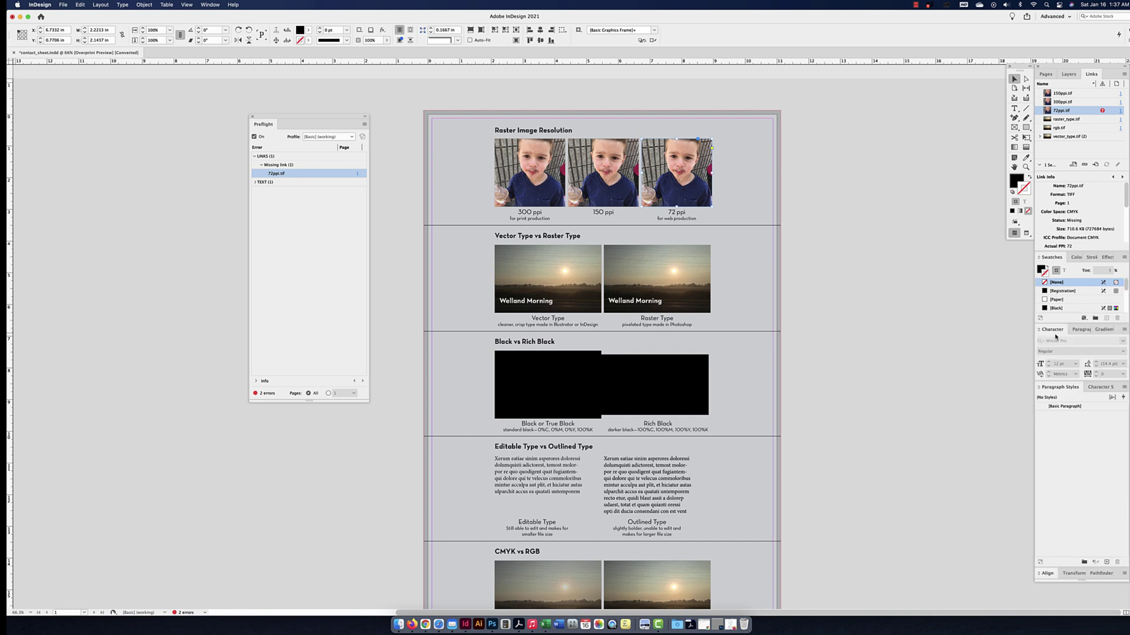
double_click(1067, 385)
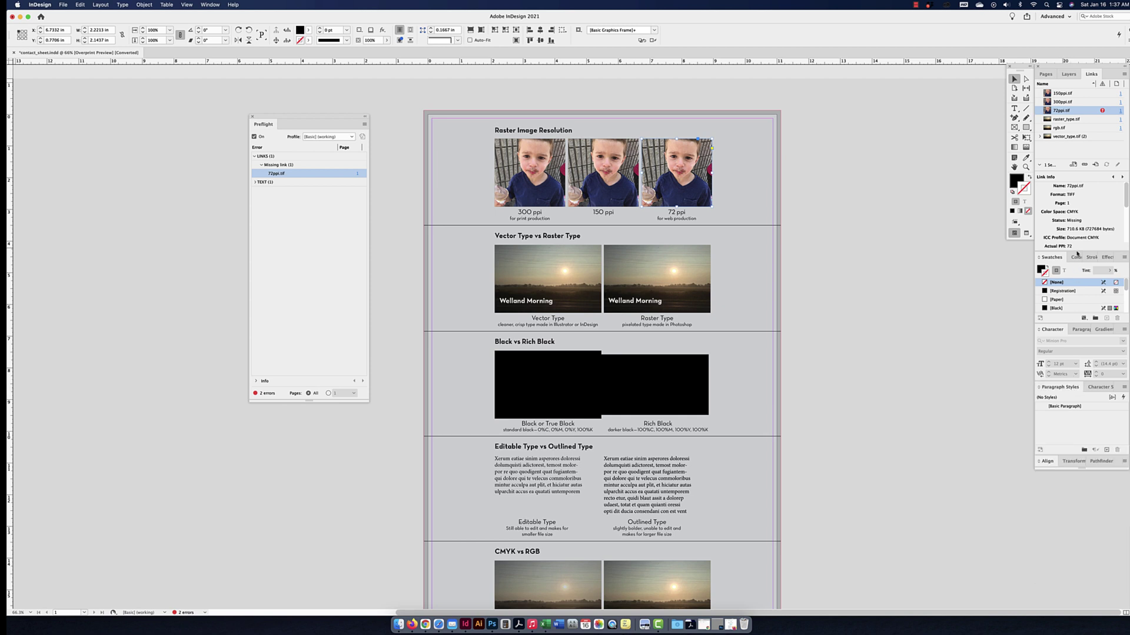
drag(1077, 254, 1073, 367)
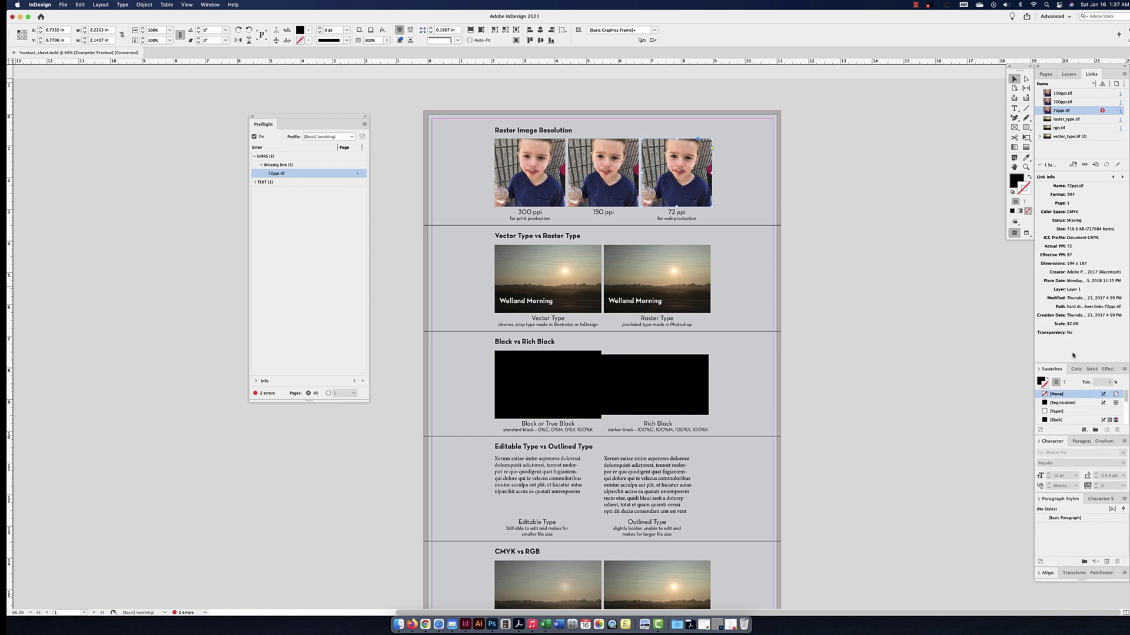
- Expand TEXT > Overset text and jump to the Text Frame under Editable Type
click(263, 184)
click(262, 192)
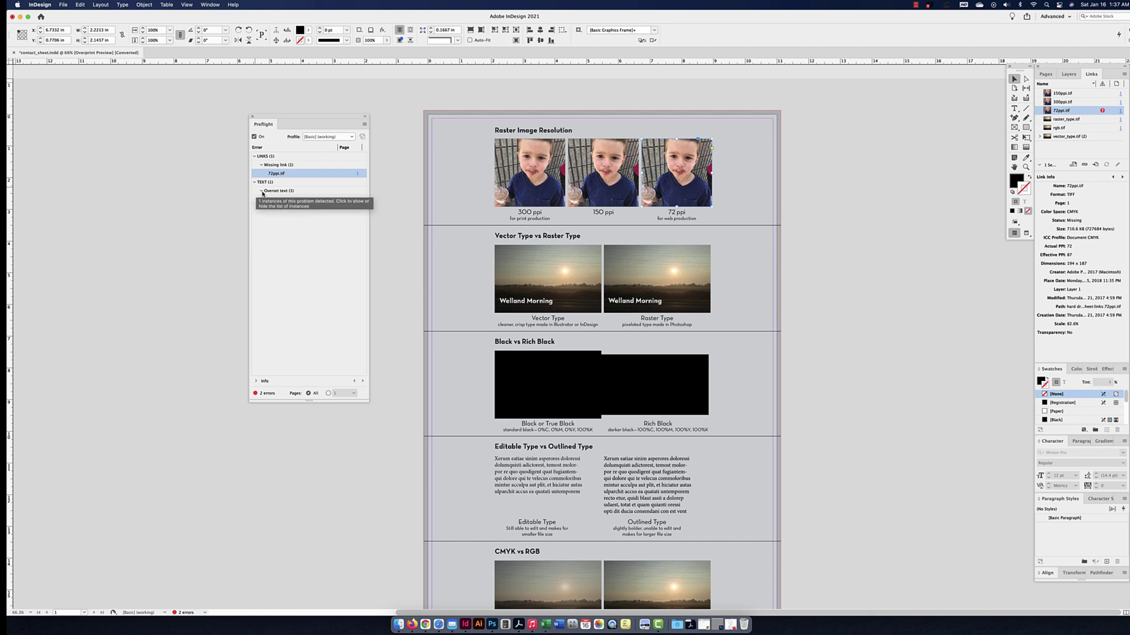
click(277, 200)
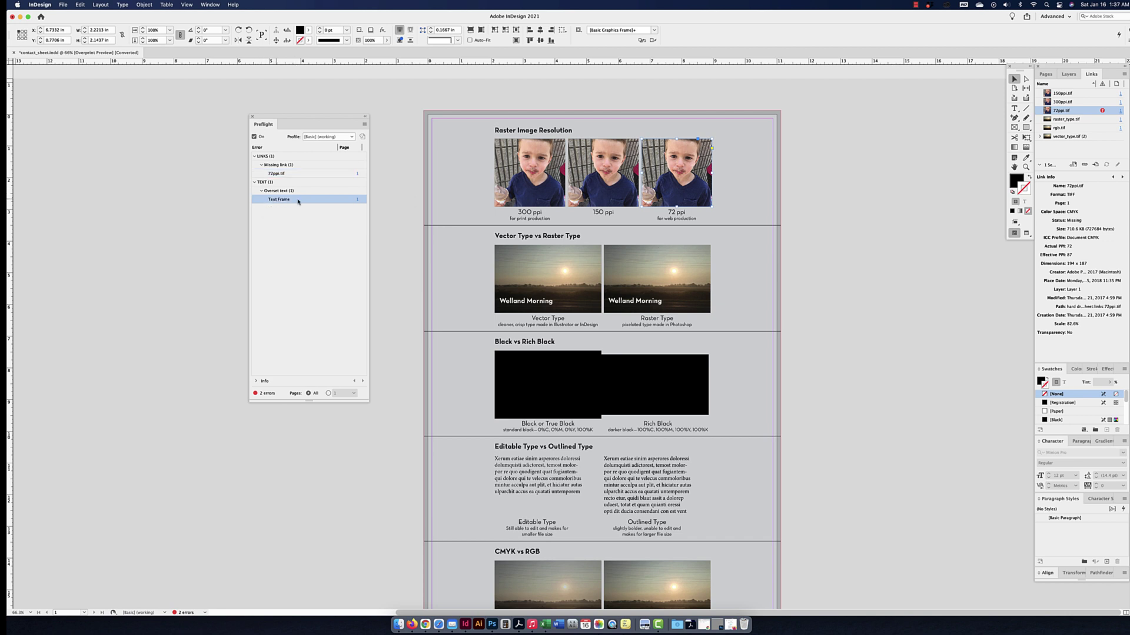
click(357, 201)
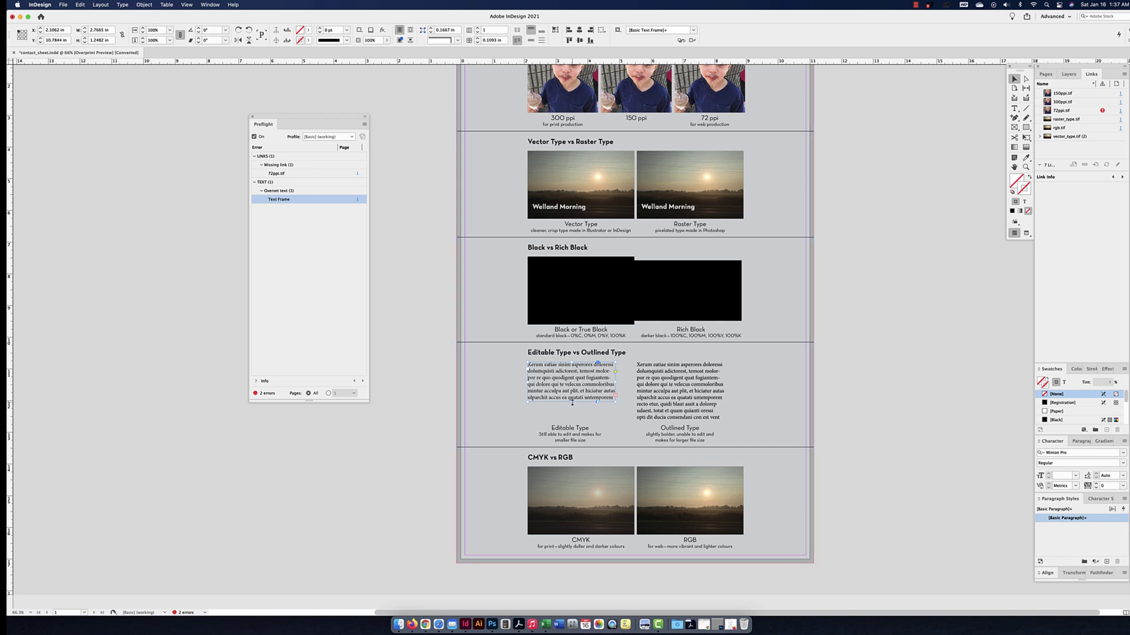
- Lengthen the Editable Type frame and apply Fitting > Fit Frame to Content
drag(572, 403, 572, 416)
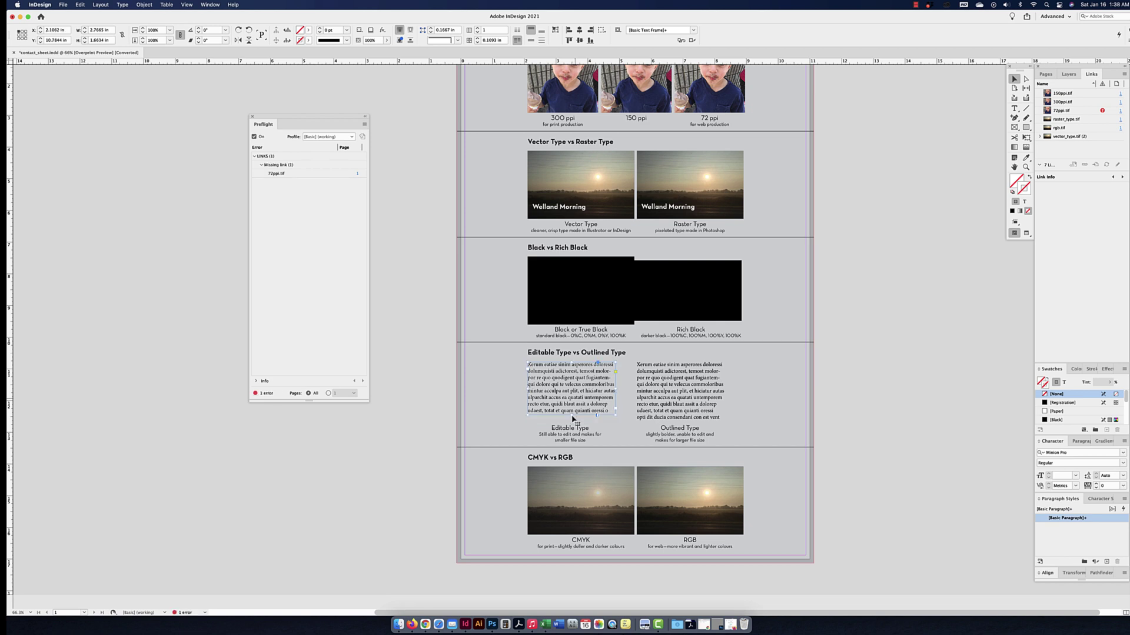
right_click(576, 401)
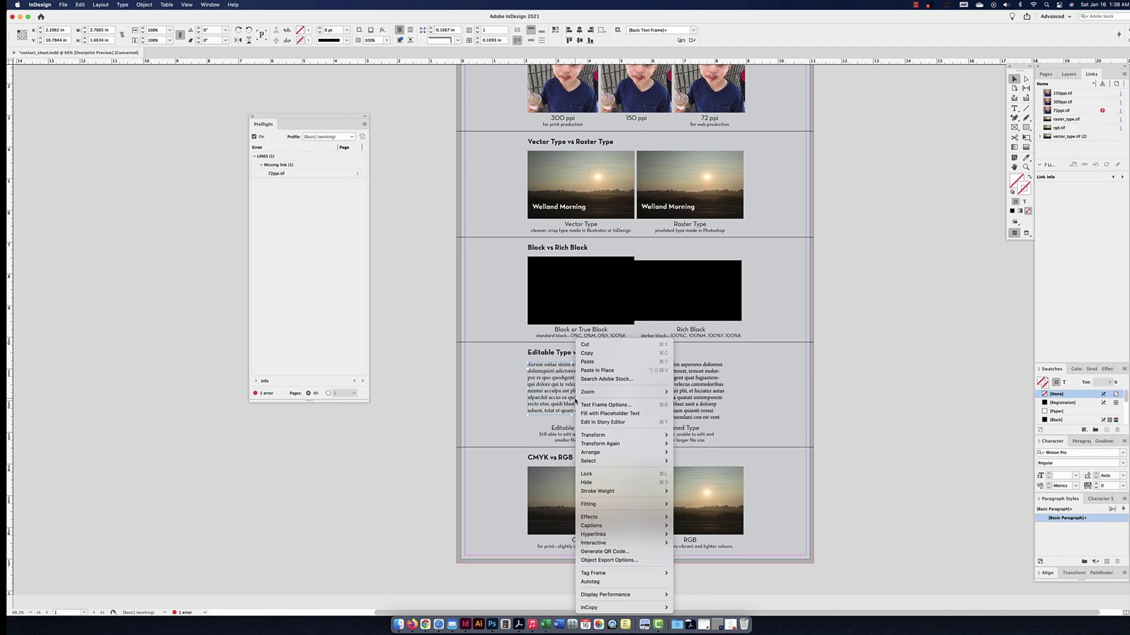
mouse_move(647, 504)
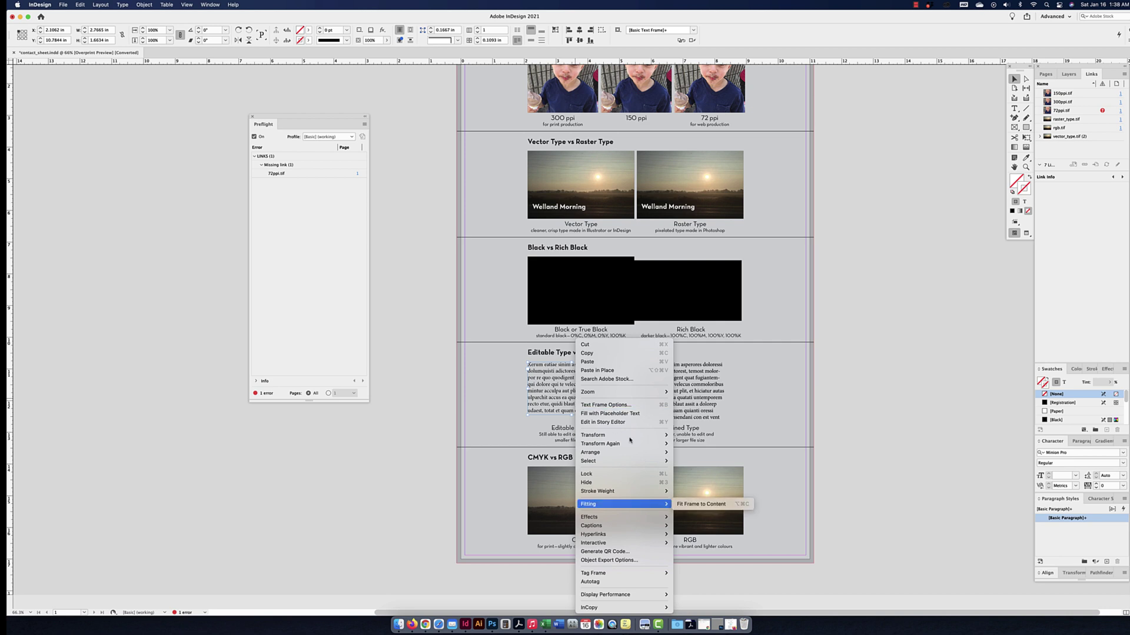
click(721, 504)
click(837, 449)
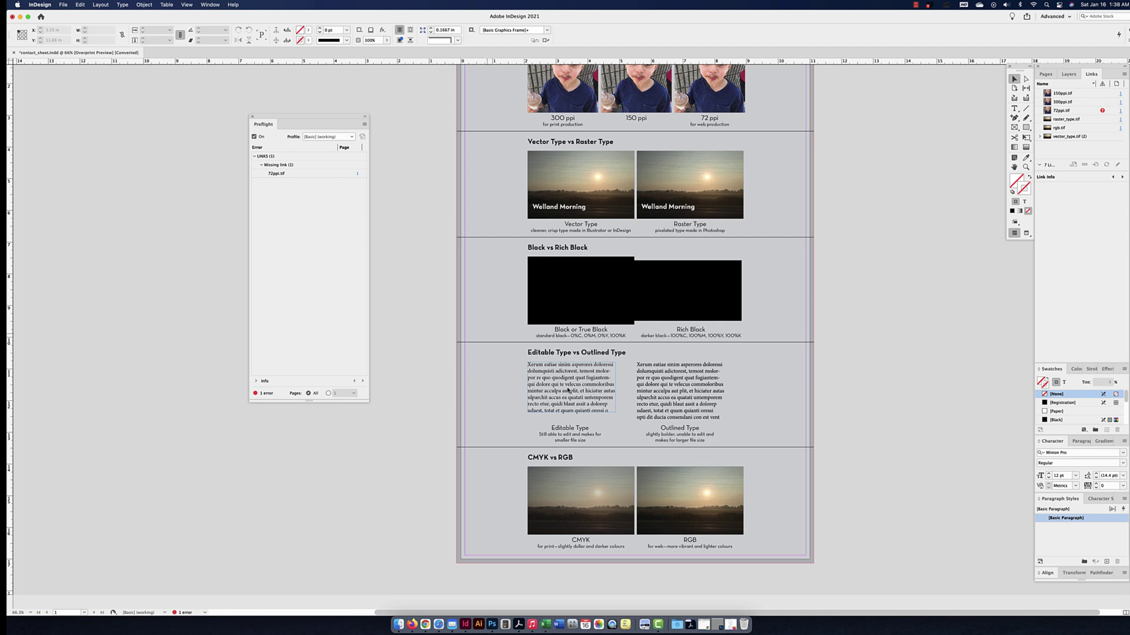
- Resize the Editable Type frame until the overset text error clears
click(600, 406)
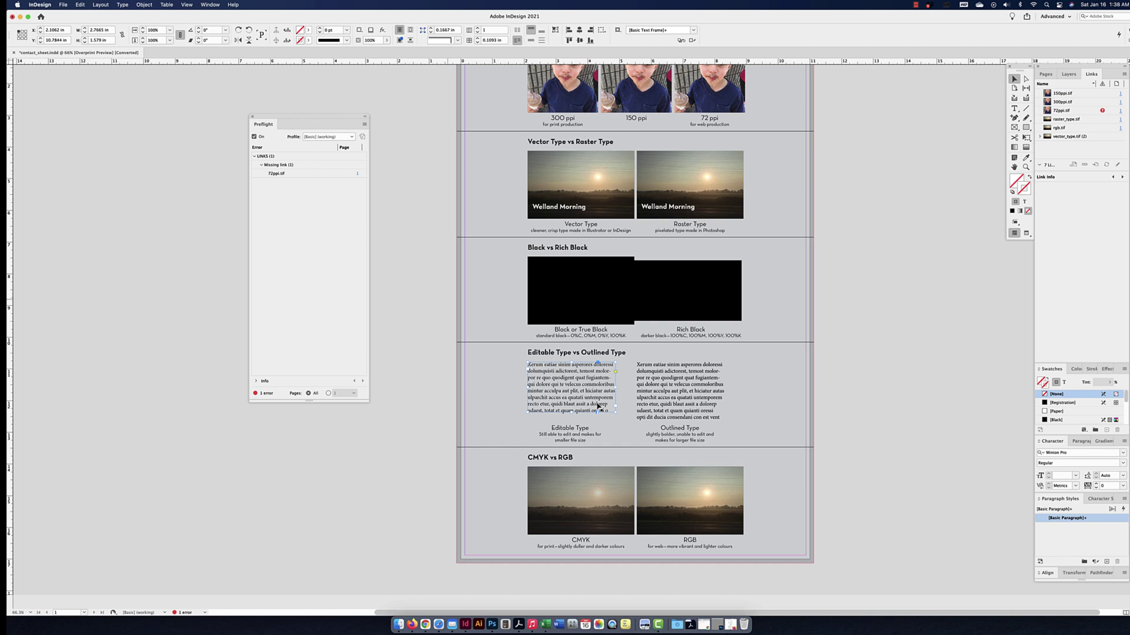
drag(571, 413, 571, 409)
click(255, 181)
click(262, 193)
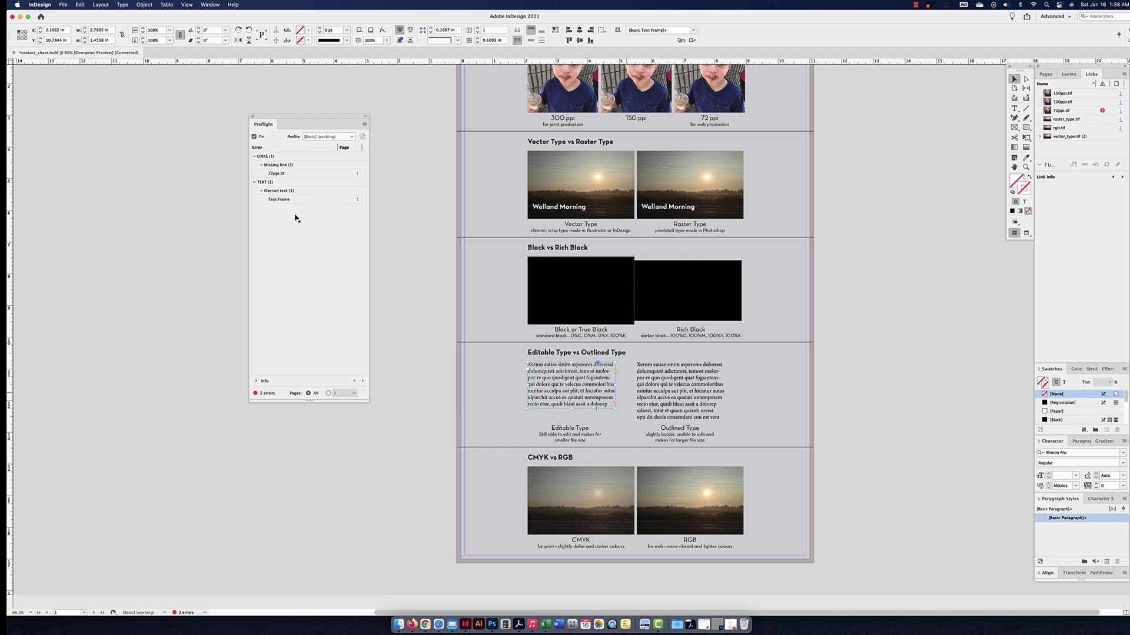
drag(571, 409, 571, 414)
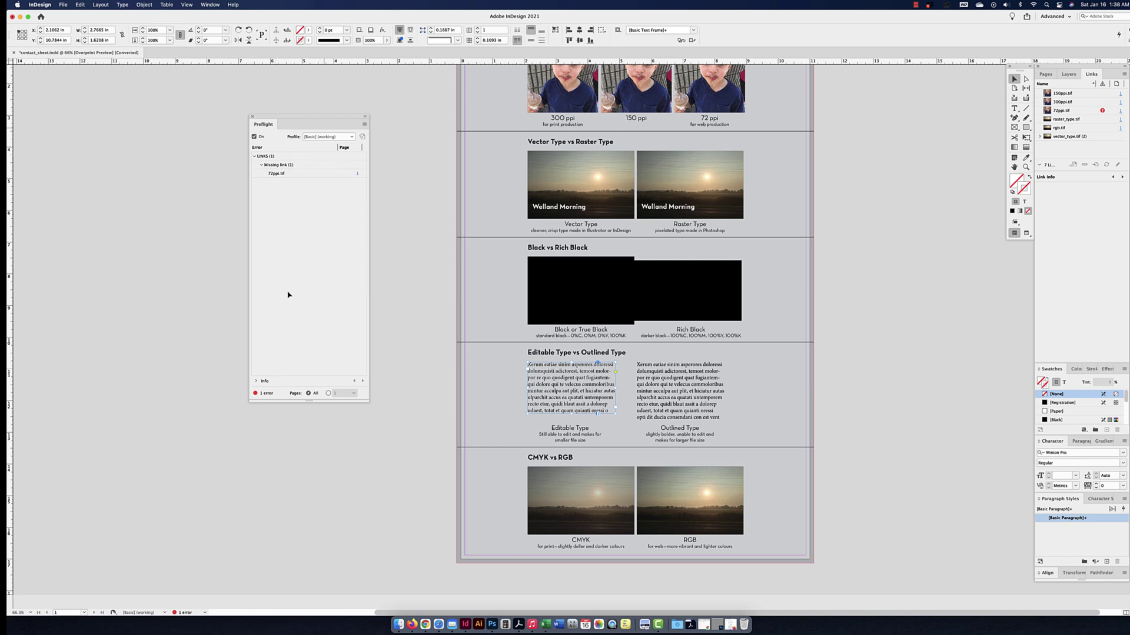
- Reposition the Preflight panel and browse its profile list and flyout commands
drag(315, 120, 298, 144)
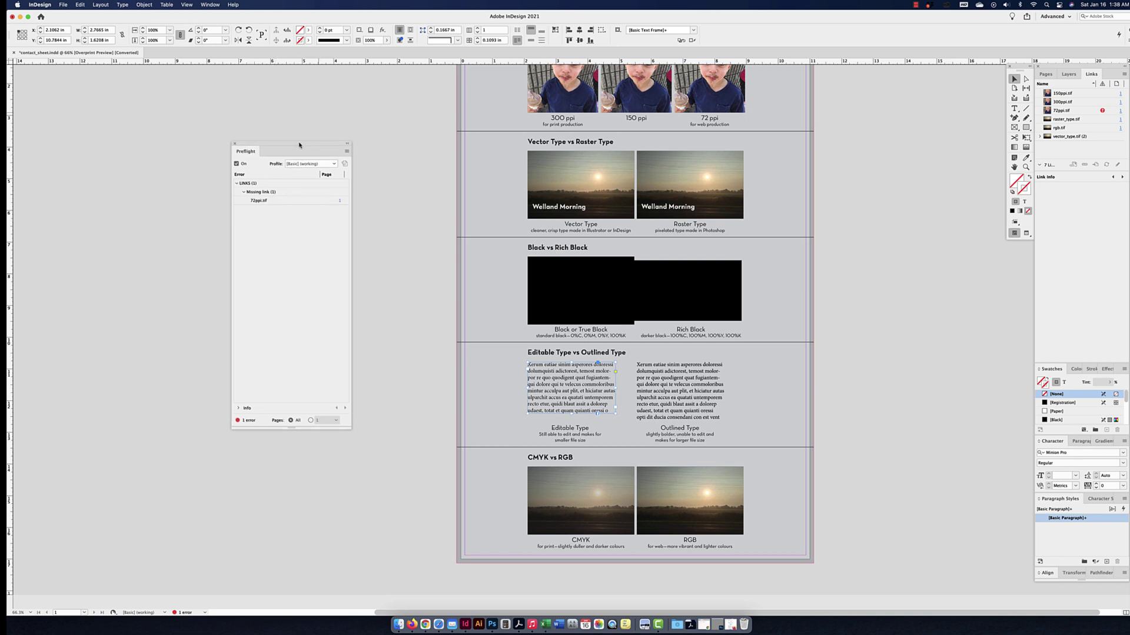
click(333, 164)
click(325, 232)
click(346, 151)
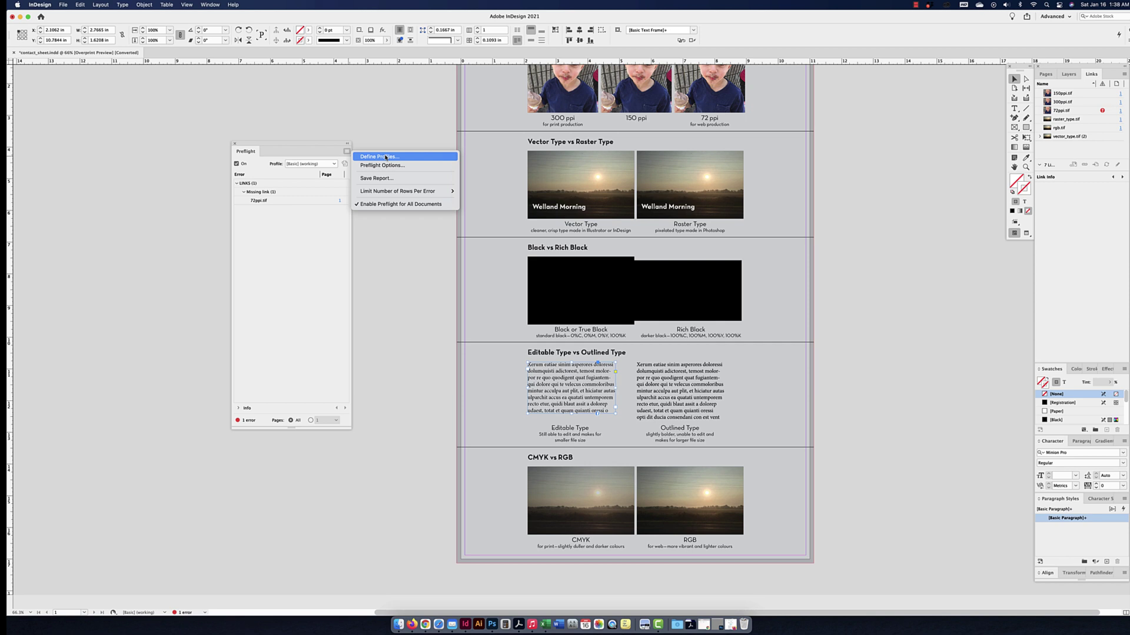
key(Down)
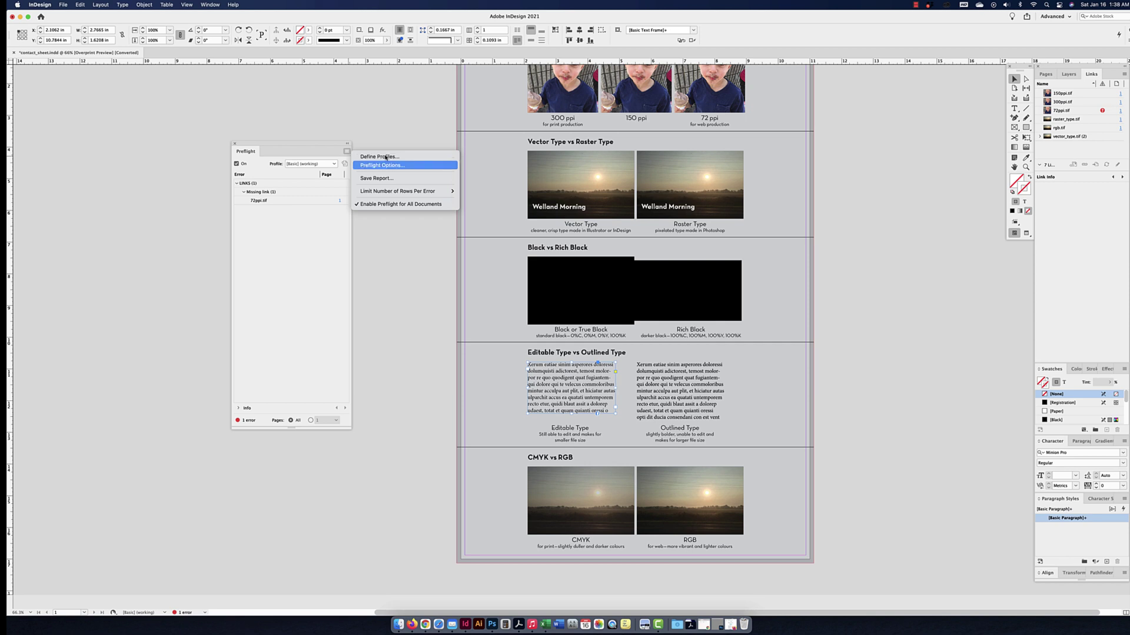
key(Down)
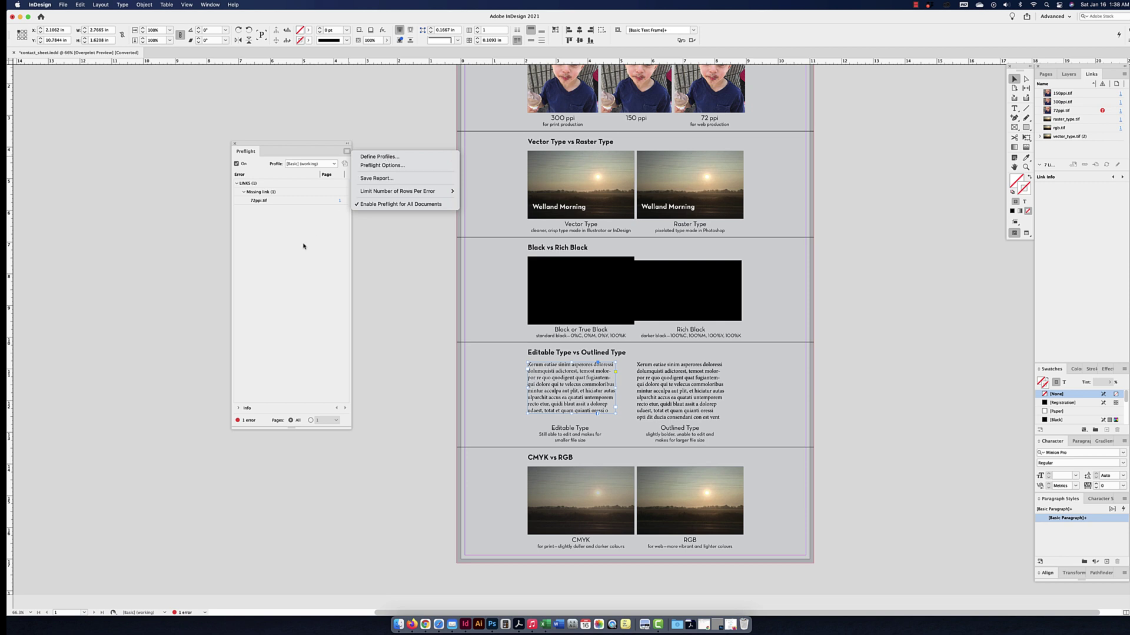
click(294, 248)
- Switch preflight to Print Document 2021, showing 21 errors, and open Define Profiles
click(333, 164)
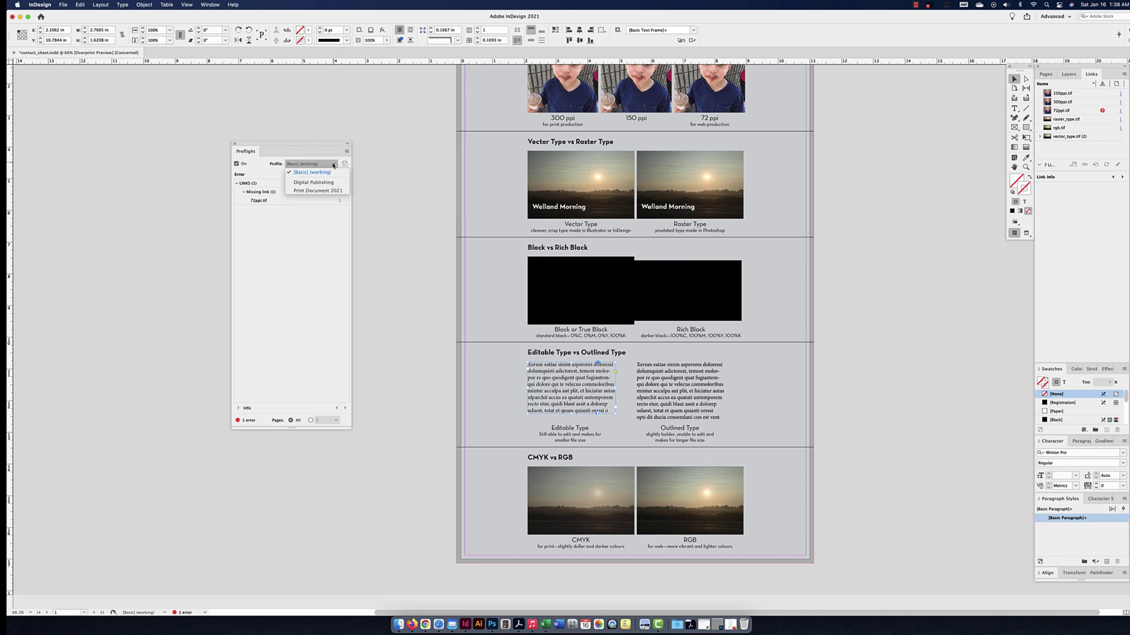
click(317, 190)
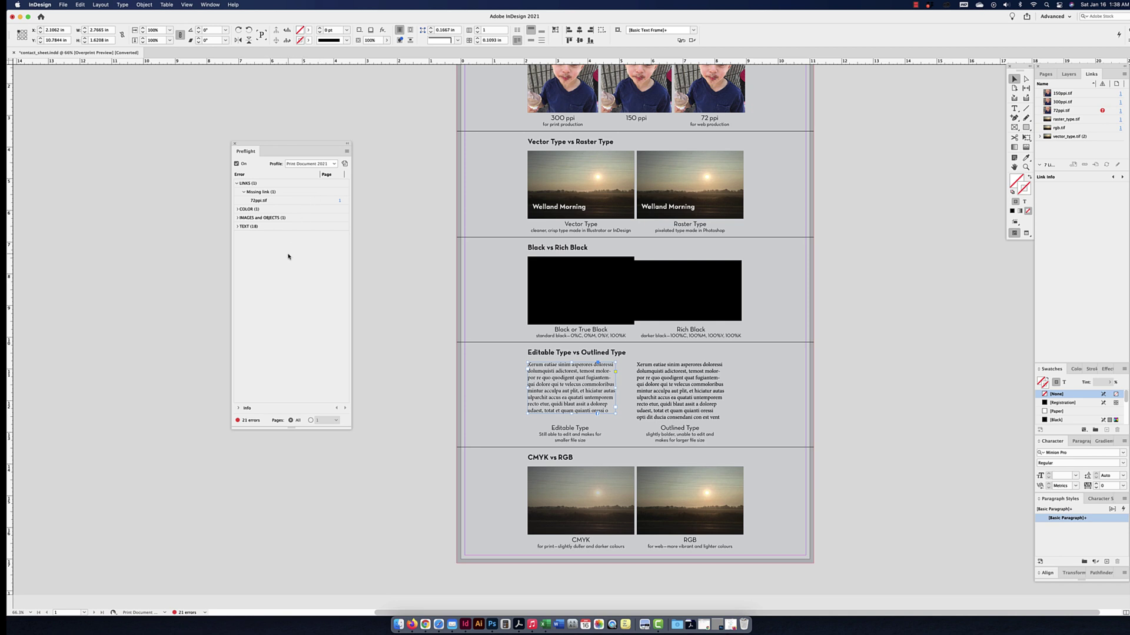
click(346, 152)
click(383, 156)
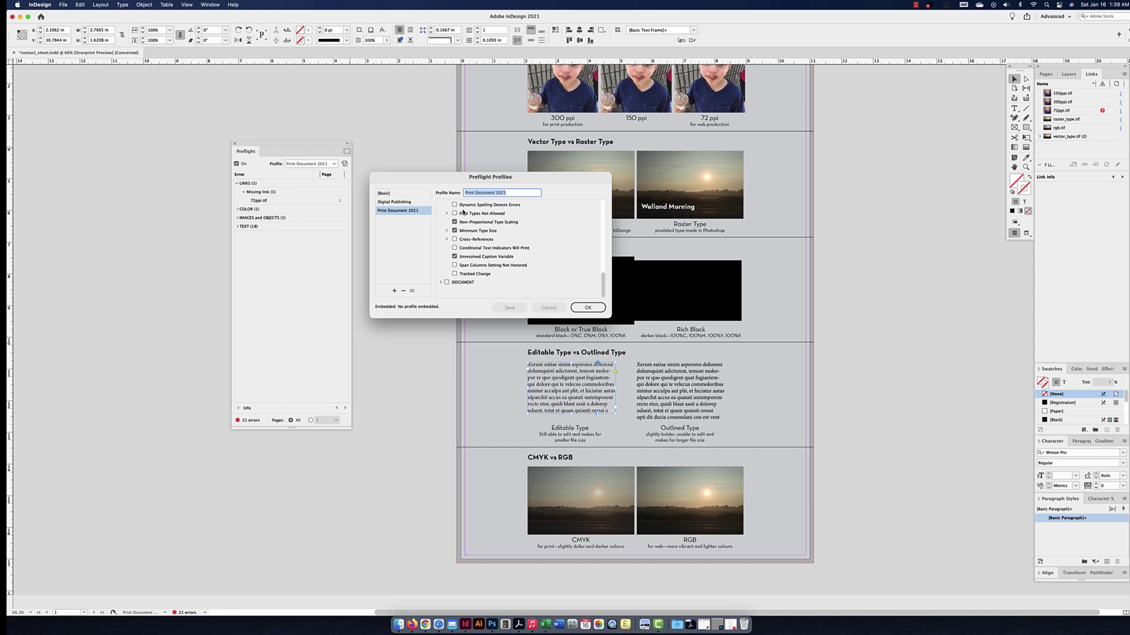
- Collapse the COLOR, IMAGES and OBJECTS, and TEXT groups, view General, then expand LINKS
scroll(463, 212, up, 10)
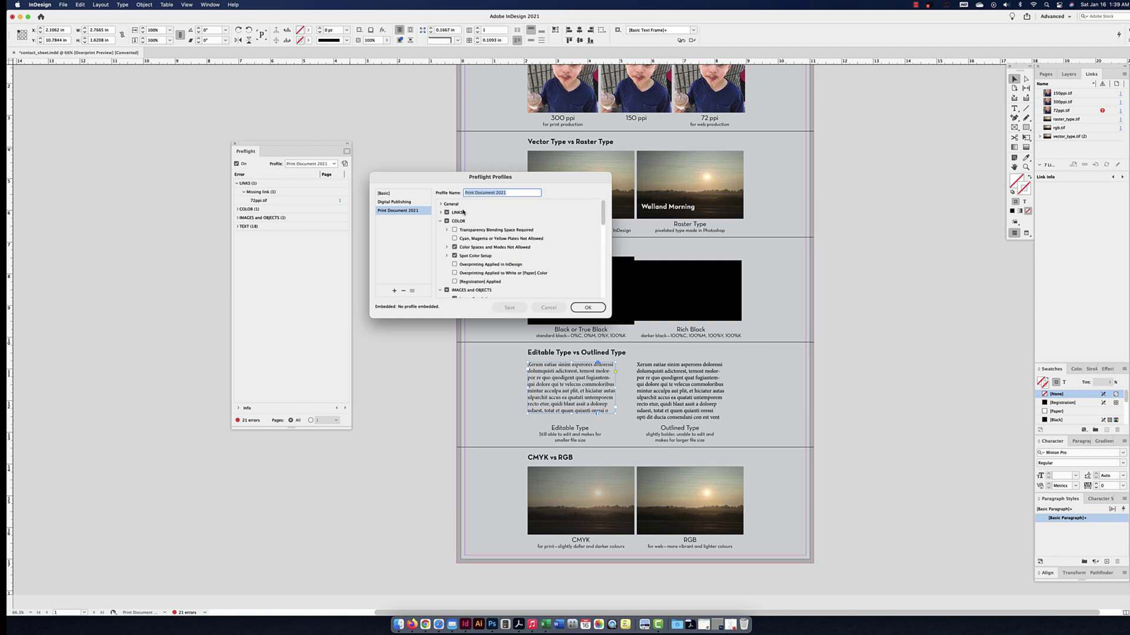
click(440, 221)
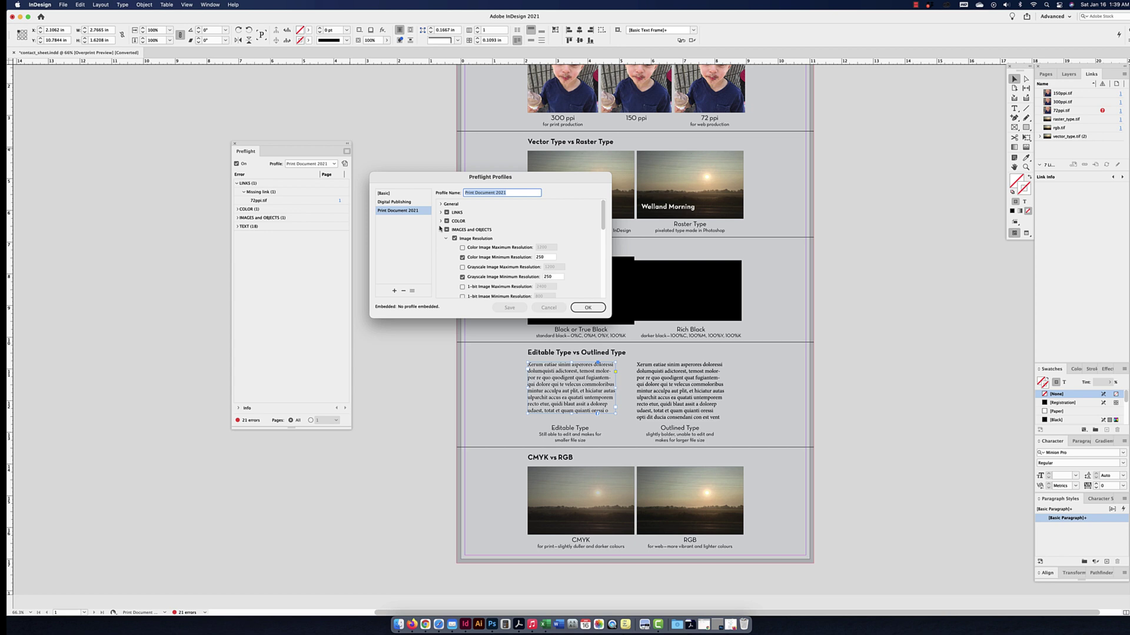
click(440, 230)
click(441, 238)
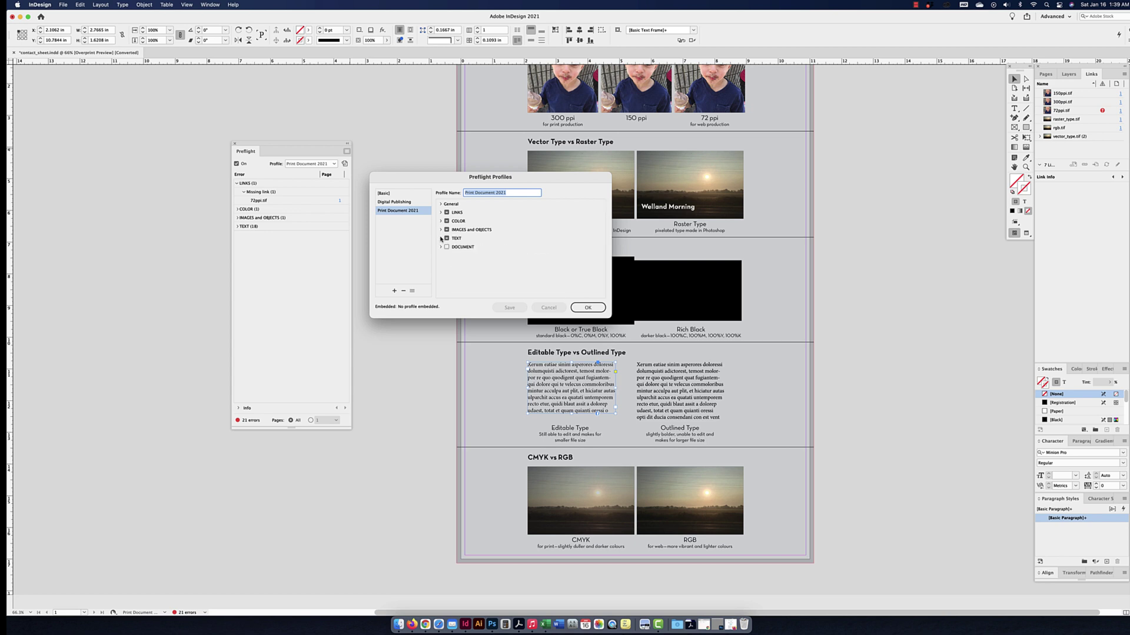
click(440, 204)
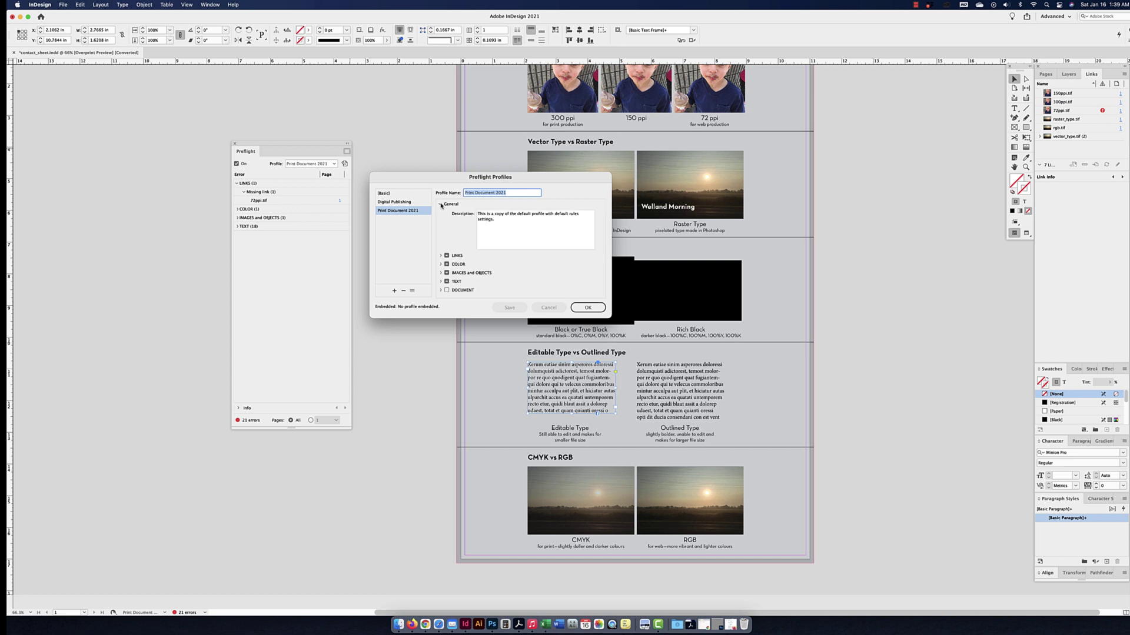
click(440, 204)
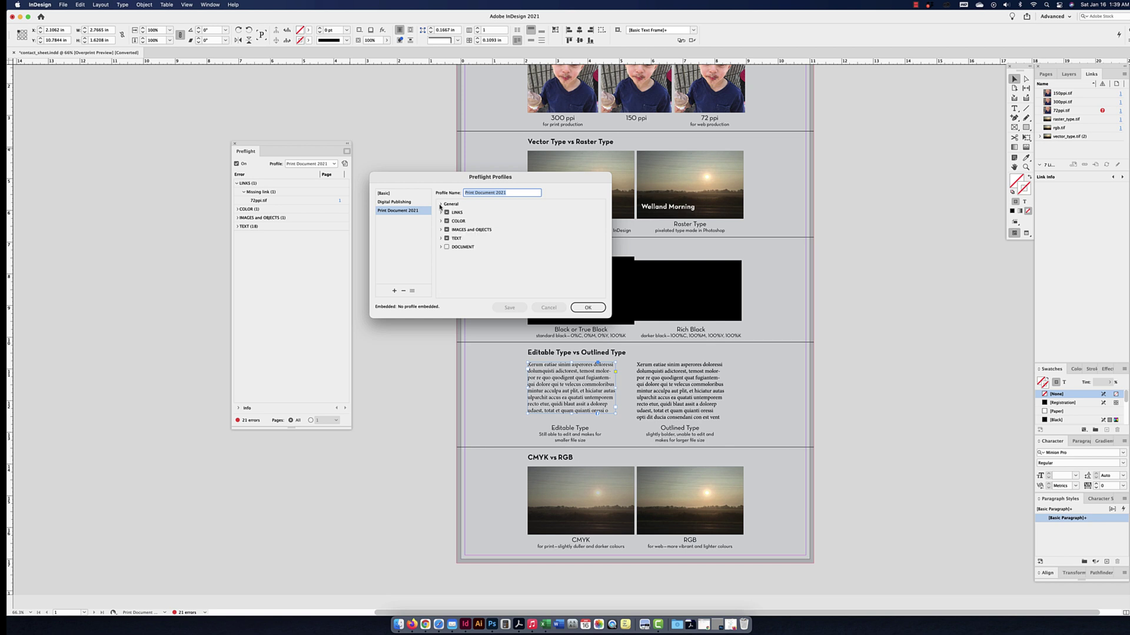
click(441, 213)
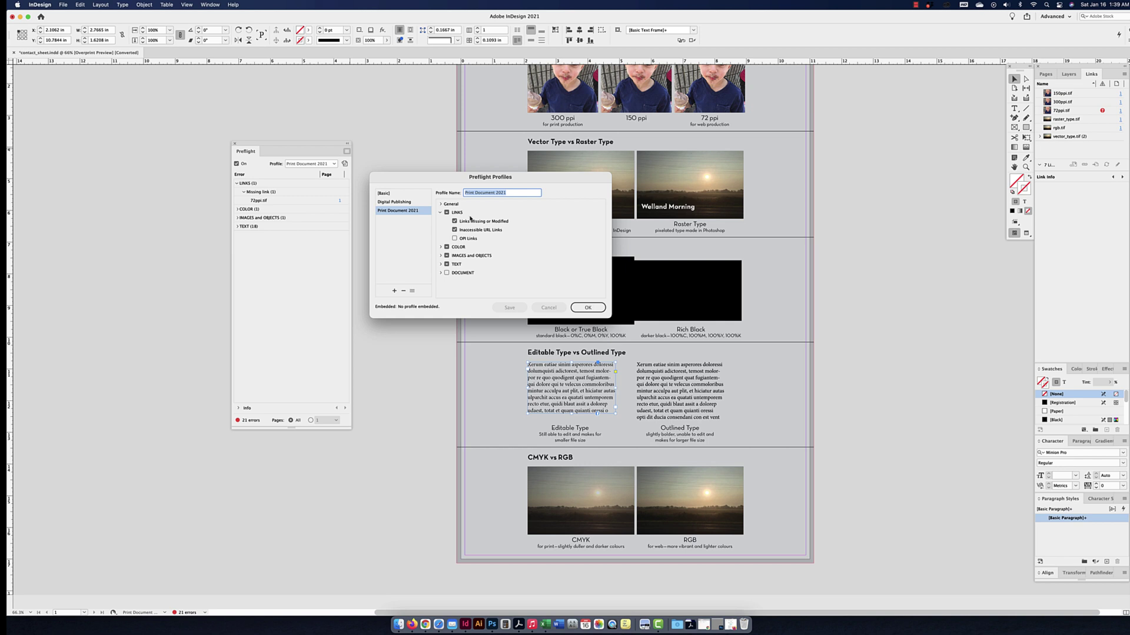
- Collapse LINKS and look through the COLOR rules
click(441, 213)
click(441, 222)
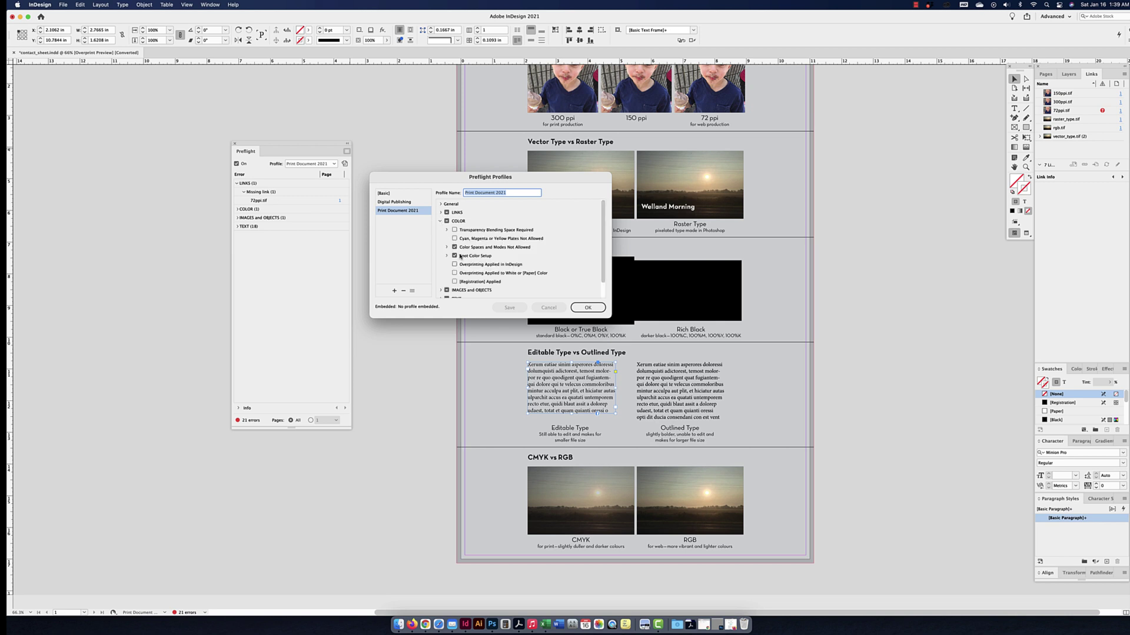
scroll(461, 257, down, 1)
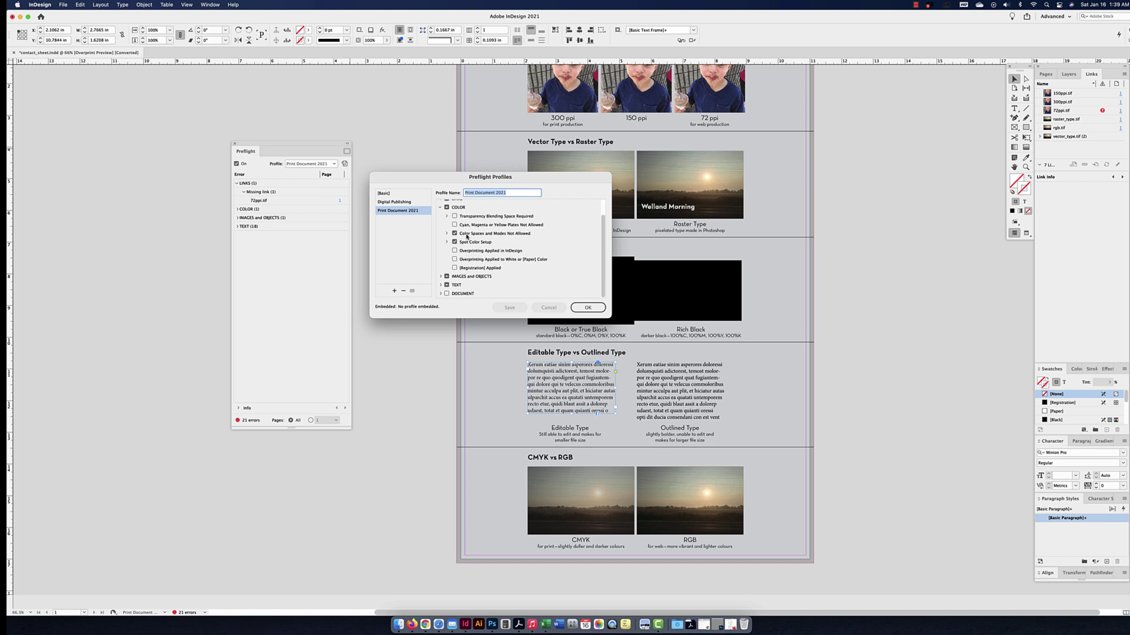
click(440, 208)
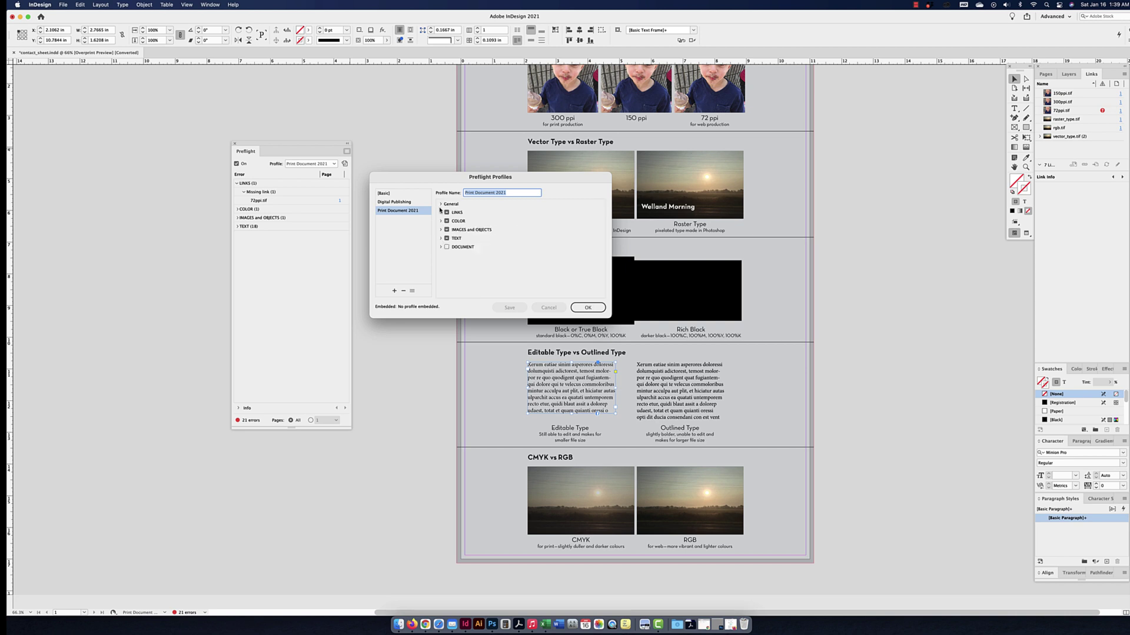
- Review IMAGES and OBJECTS rules, including 250 ppi minimum for colour and grayscale images
click(442, 230)
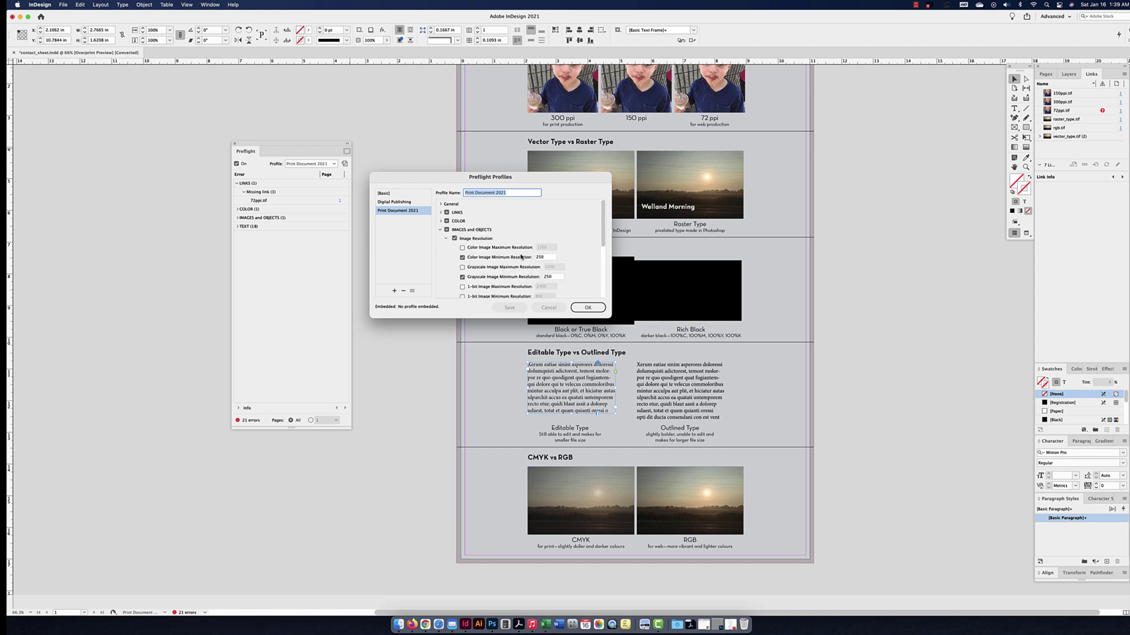
scroll(539, 254, down, 1)
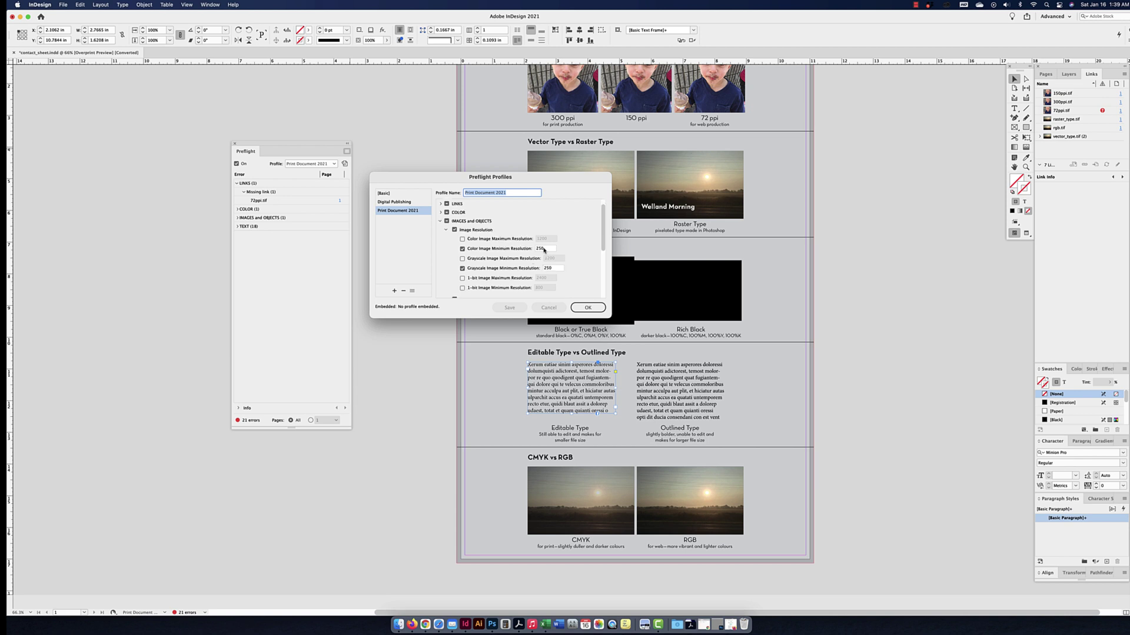
scroll(540, 250, down, 2)
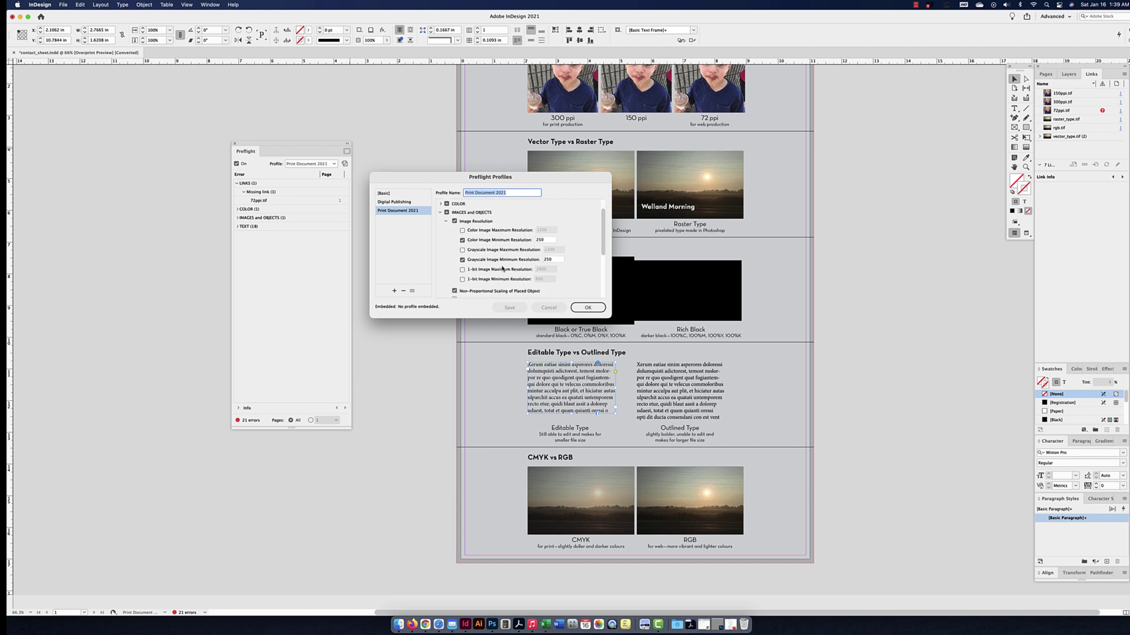
scroll(488, 275, down, 1)
scroll(487, 275, down, 4)
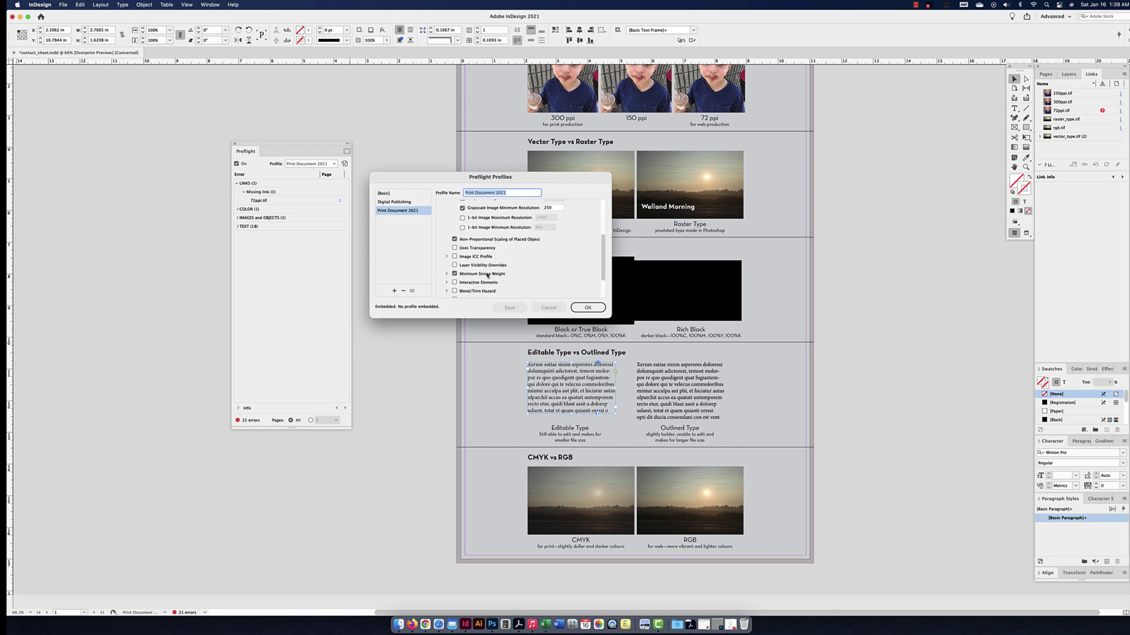
scroll(440, 263, up, 6)
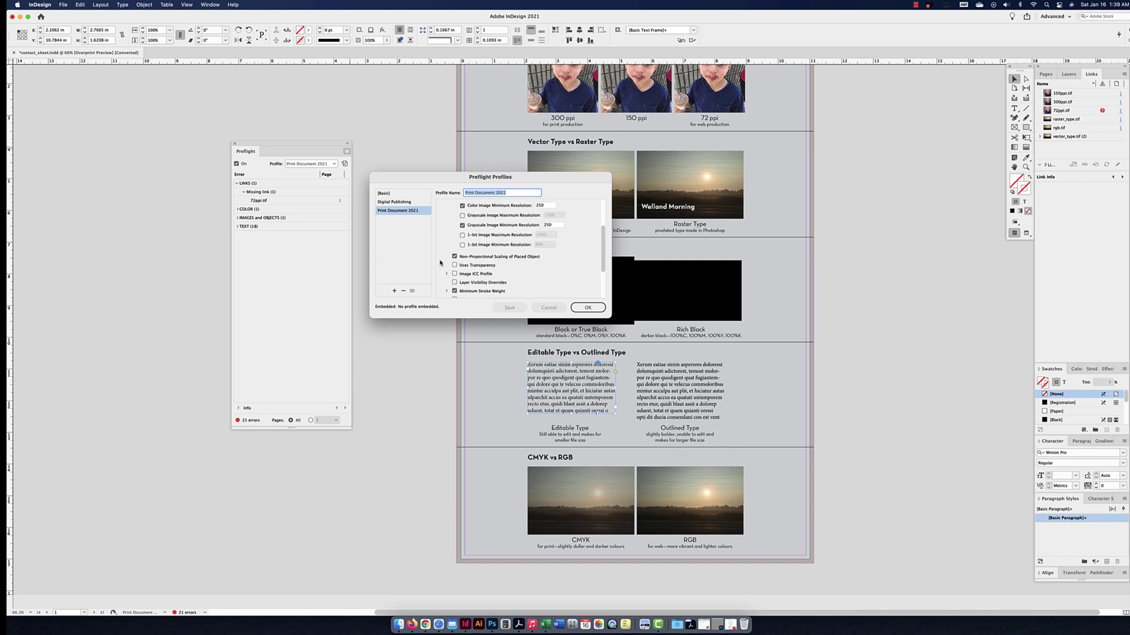
click(446, 239)
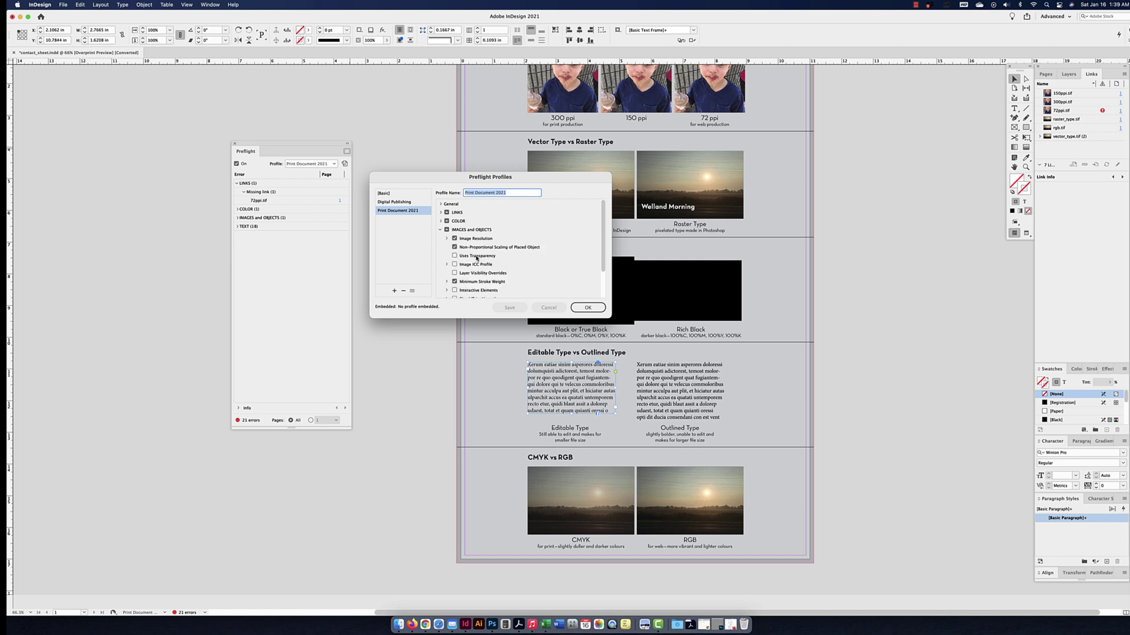
scroll(473, 257, down, 3)
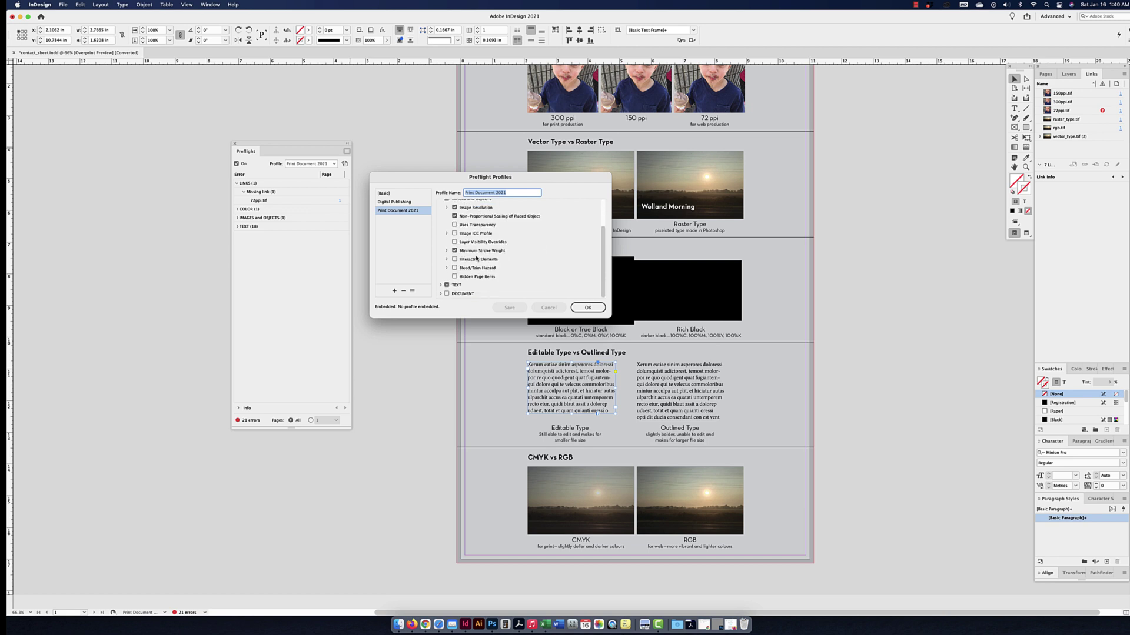
scroll(476, 258, up, 3)
- Review the TEXT and DOCUMENT rule groups, then close Preflight Profiles with OK
click(441, 229)
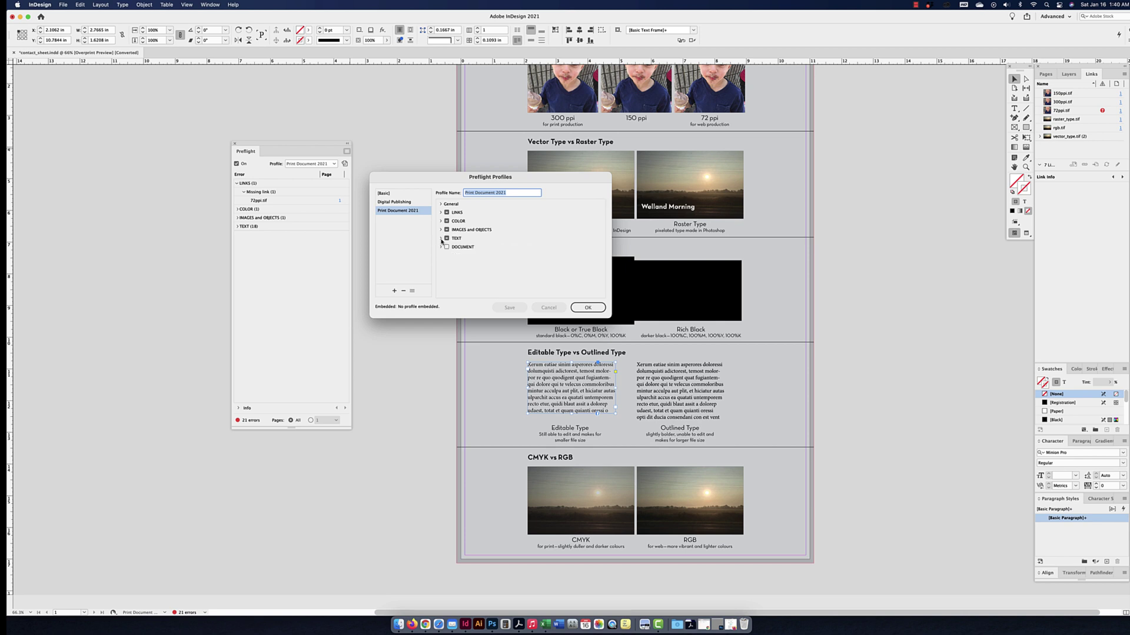
click(440, 238)
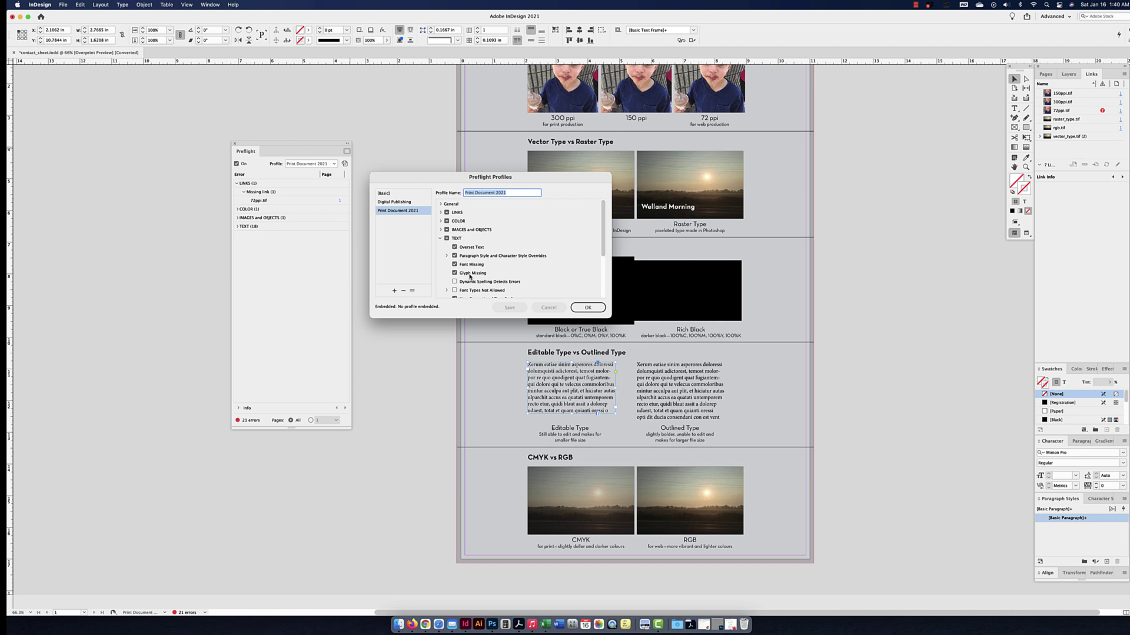
scroll(469, 276, down, 3)
scroll(469, 276, up, 3)
click(441, 238)
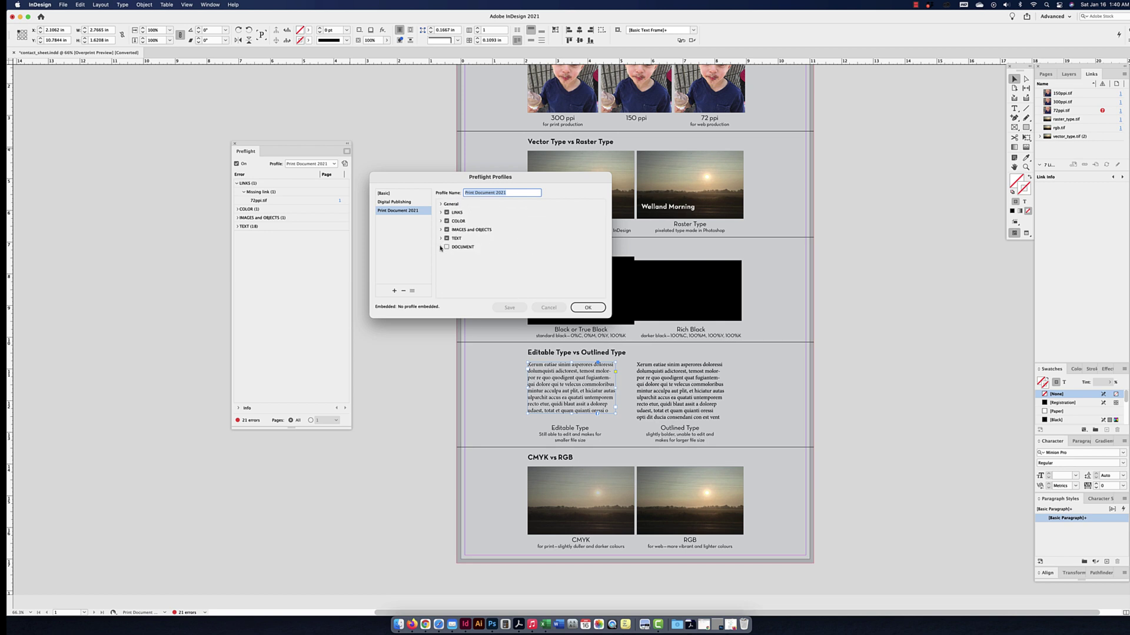
click(440, 247)
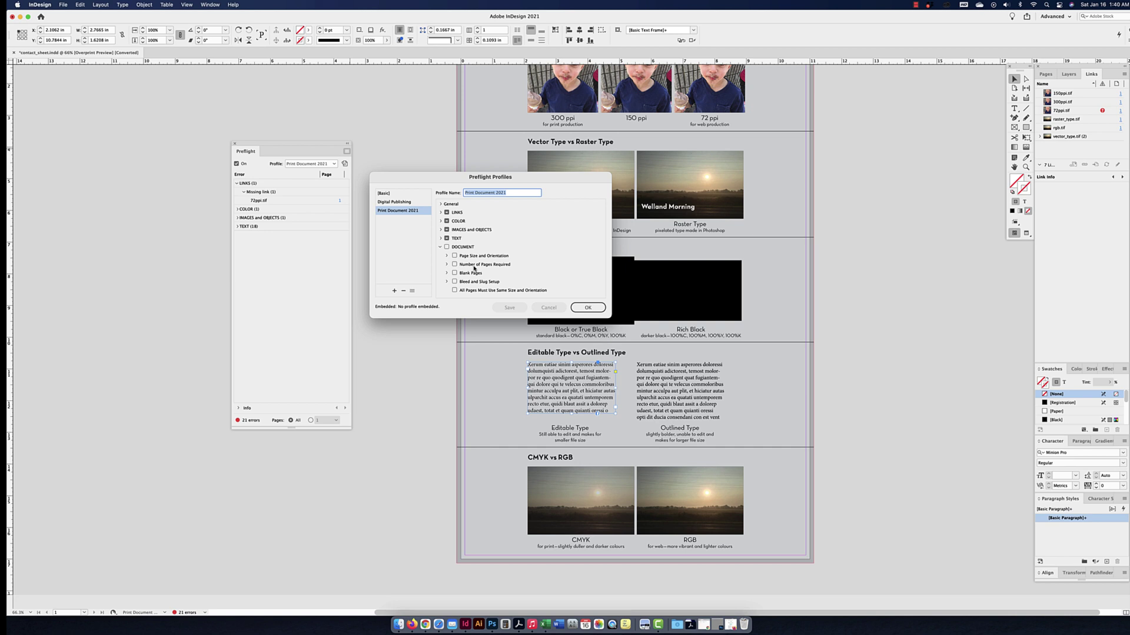
click(441, 248)
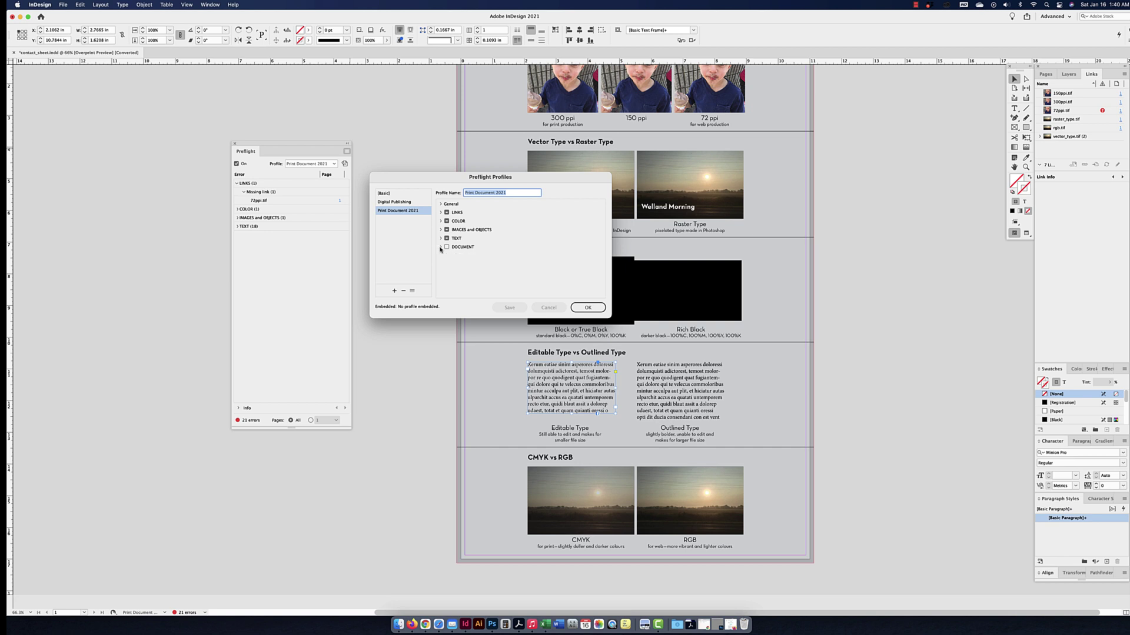
click(577, 304)
- Close Preflight Profiles and check against [Basic] (working), leaving only the missing 72ppi.tif link error
click(599, 306)
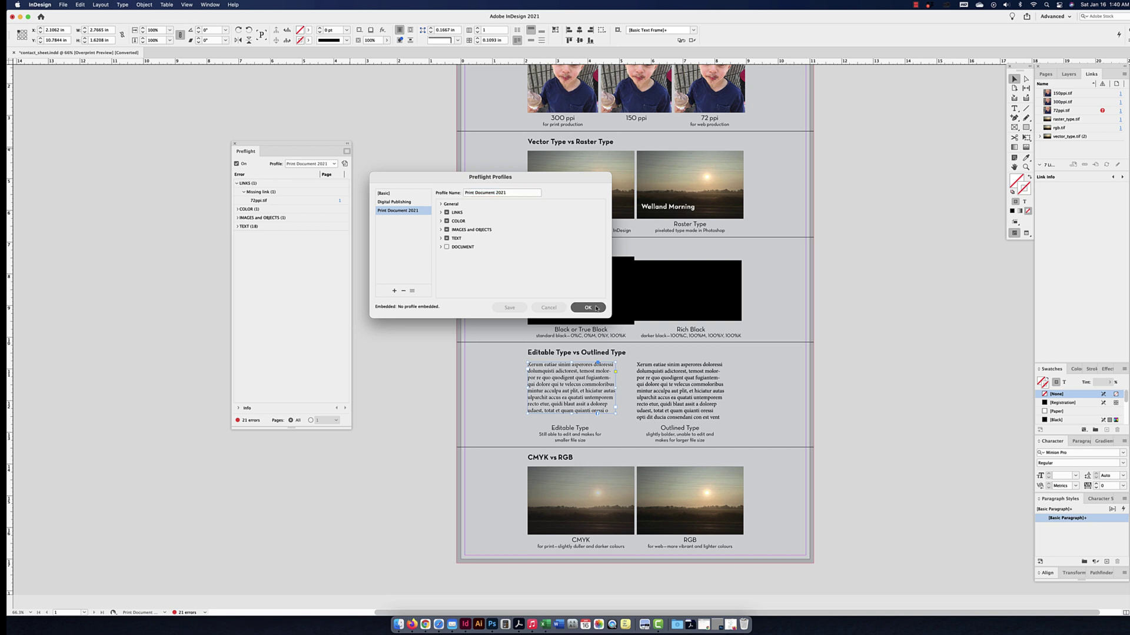
click(320, 167)
click(313, 174)
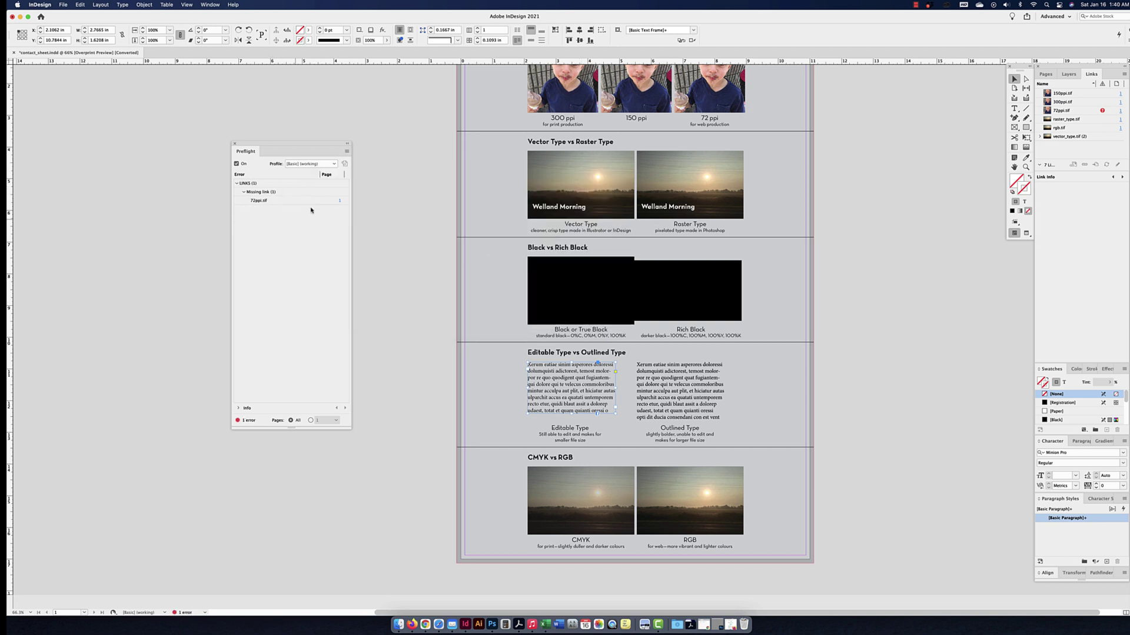